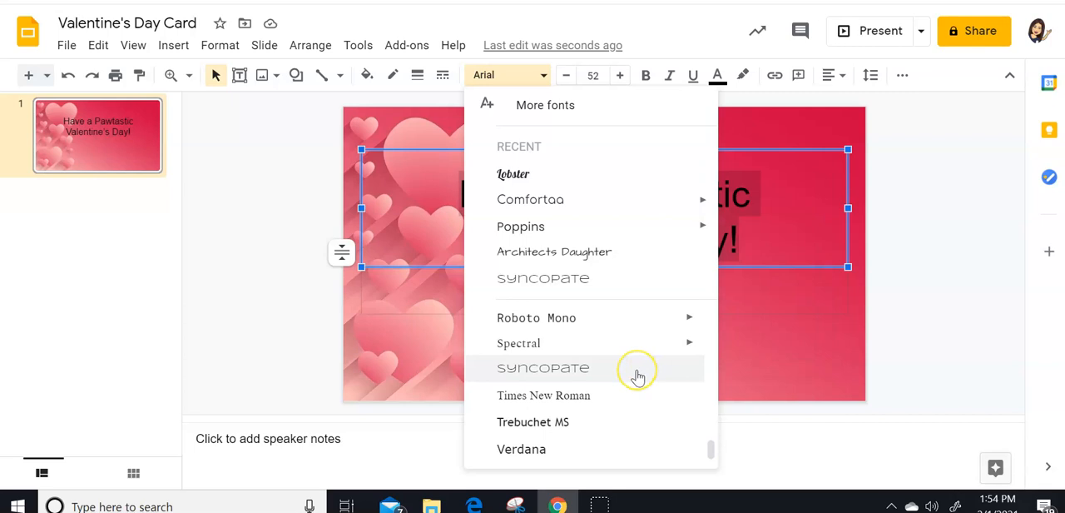
- Add the Satisfy font from the full font collection and apply it to the card's title text
left_click(550, 105)
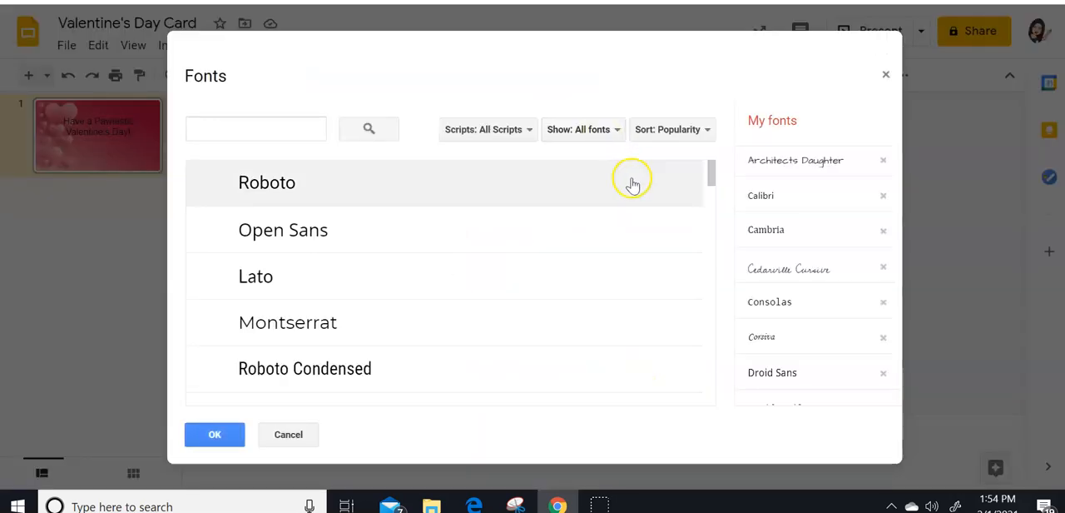
scroll(752, 276, "down", 3)
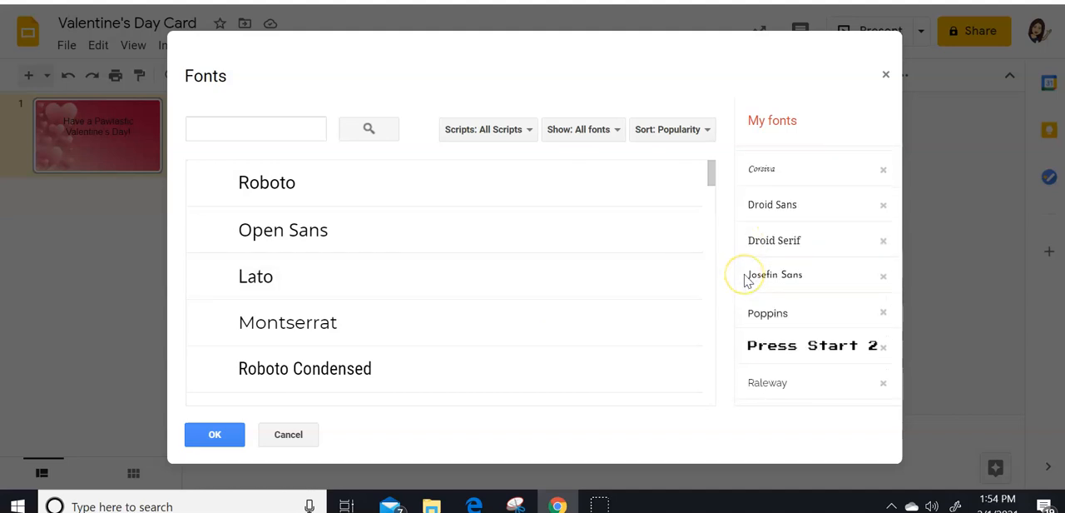
scroll(510, 311, "down", 2)
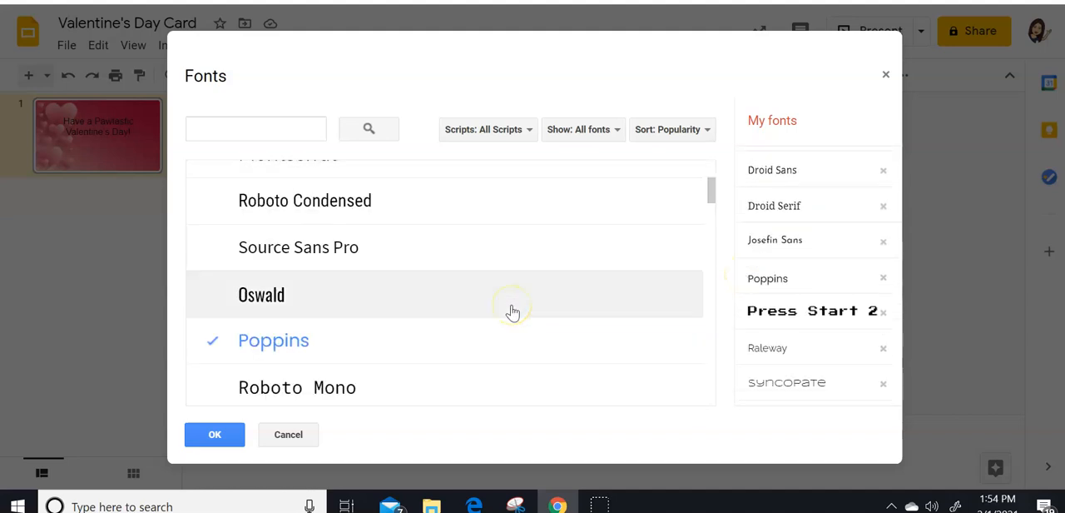
scroll(511, 311, "down", 4)
scroll(513, 312, "down", 6)
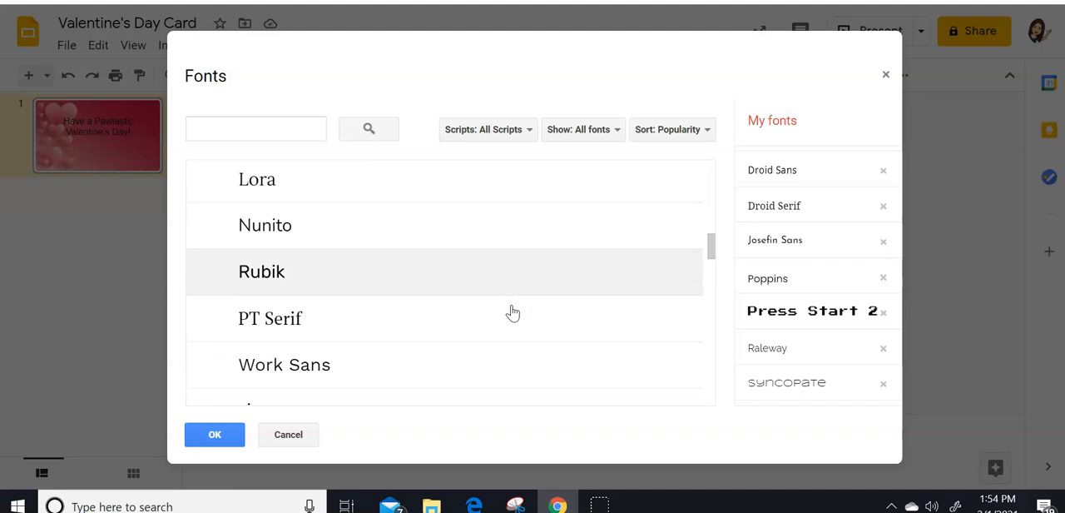
scroll(513, 312, "down", 5)
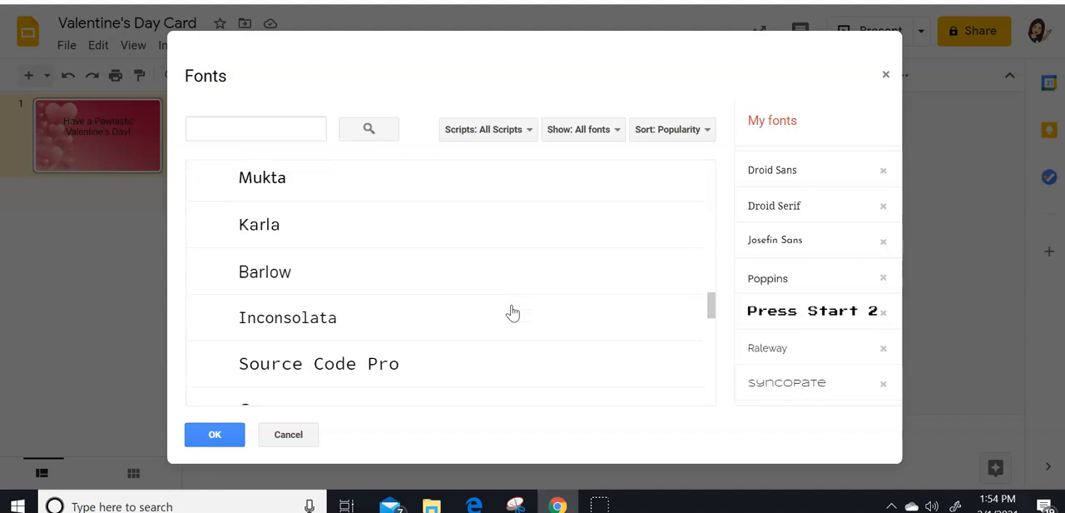
scroll(512, 312, "down", 5)
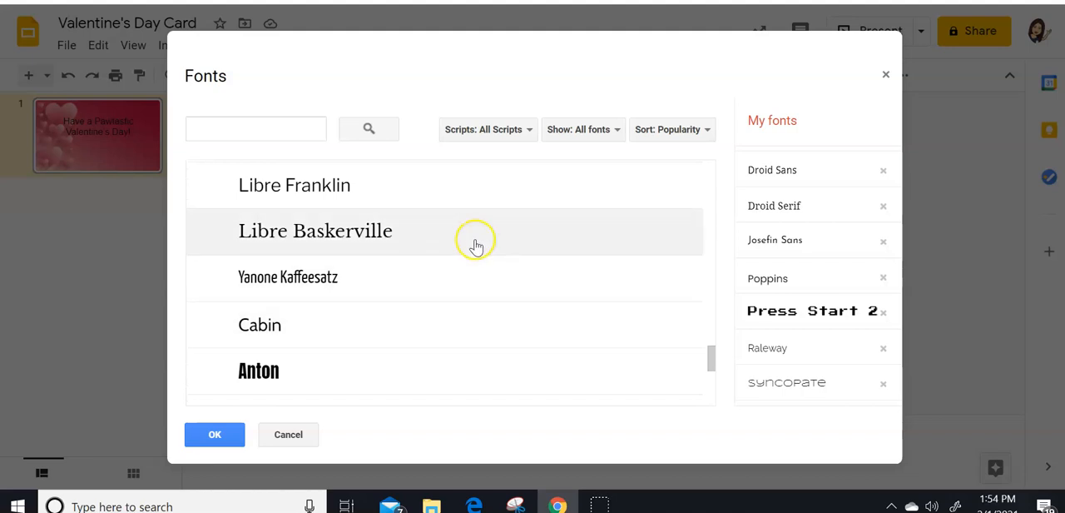
scroll(491, 249, "down", 4)
scroll(508, 262, "down", 4)
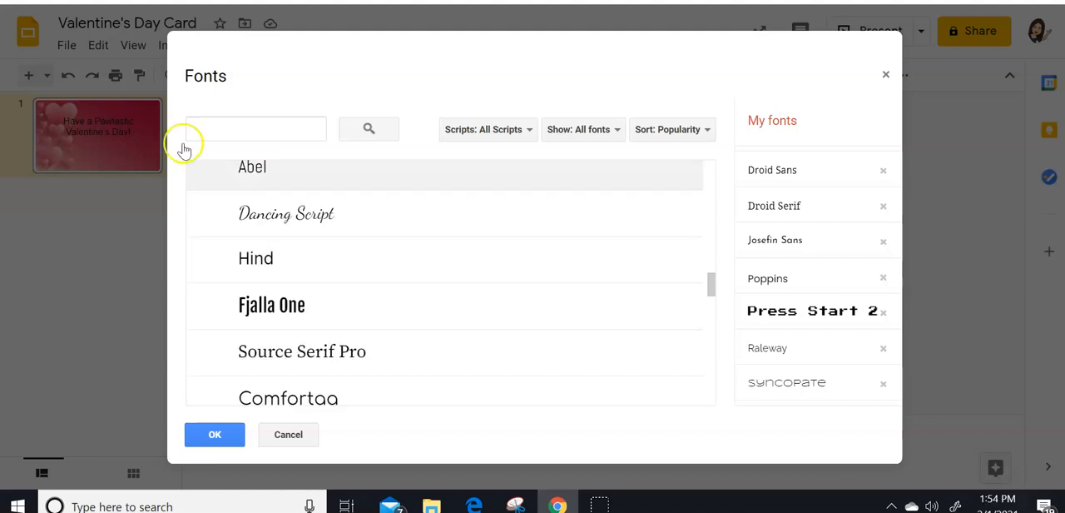
scroll(450, 283, "down", 3)
left_click(283, 329)
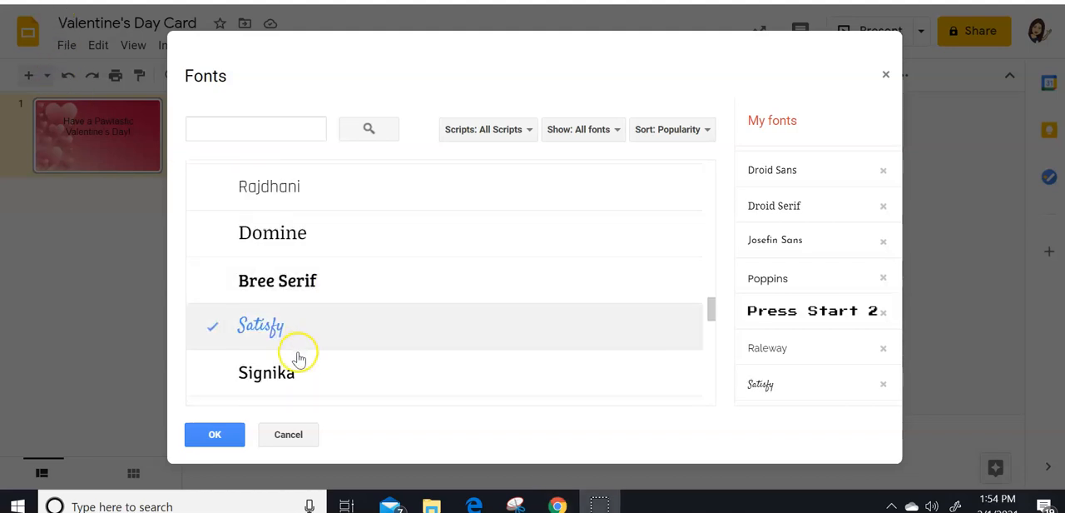
left_click(227, 436)
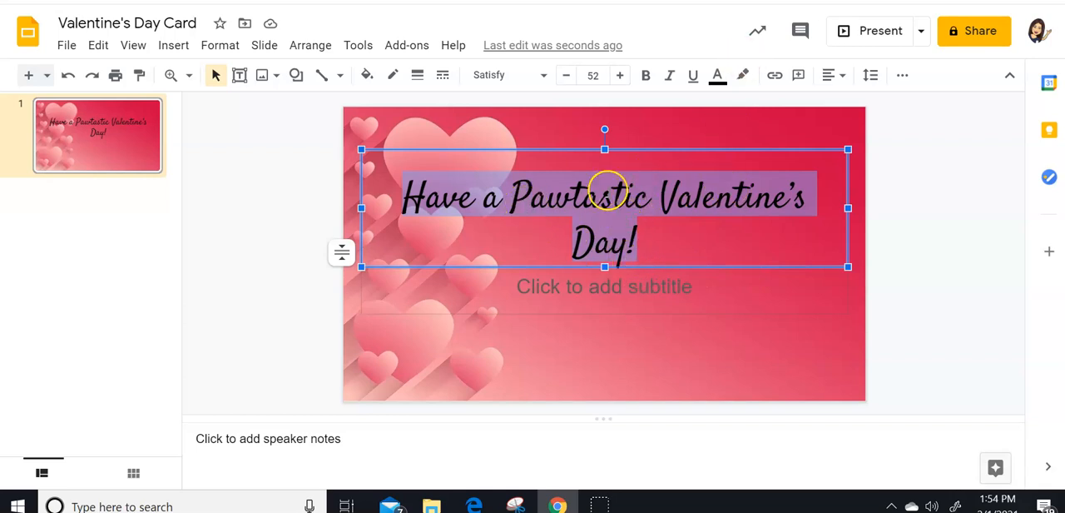
- Select the card's title box and change its text colour to white
left_click(923, 189)
left_click(663, 205)
left_click_drag(651, 229, 388, 179)
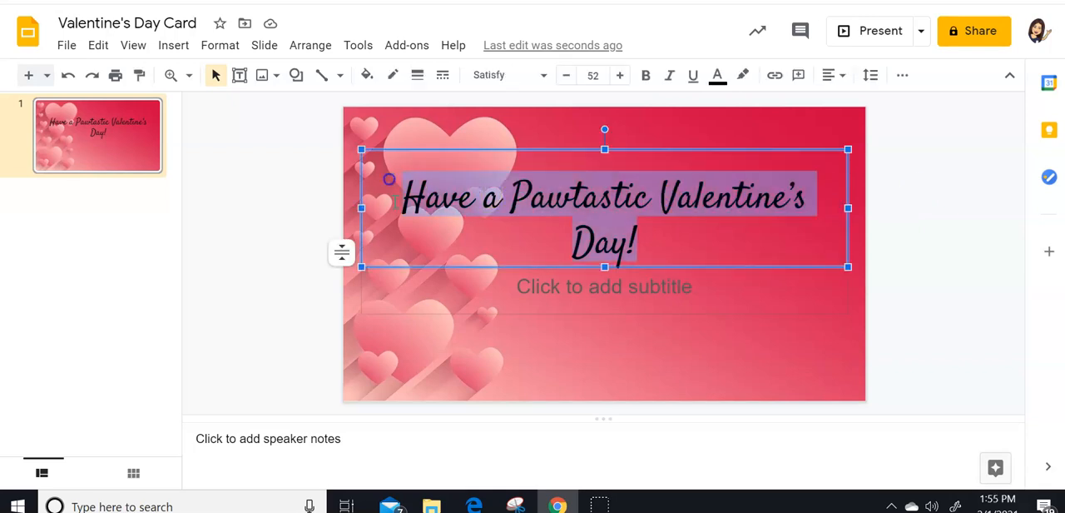
left_click(292, 202)
left_click(548, 211)
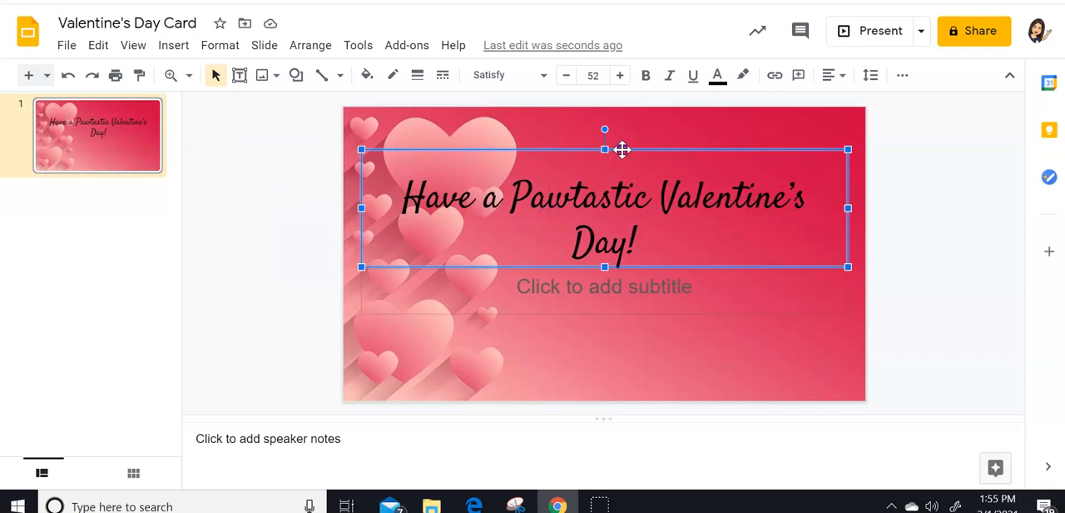
left_click_drag(622, 149, 622, 152)
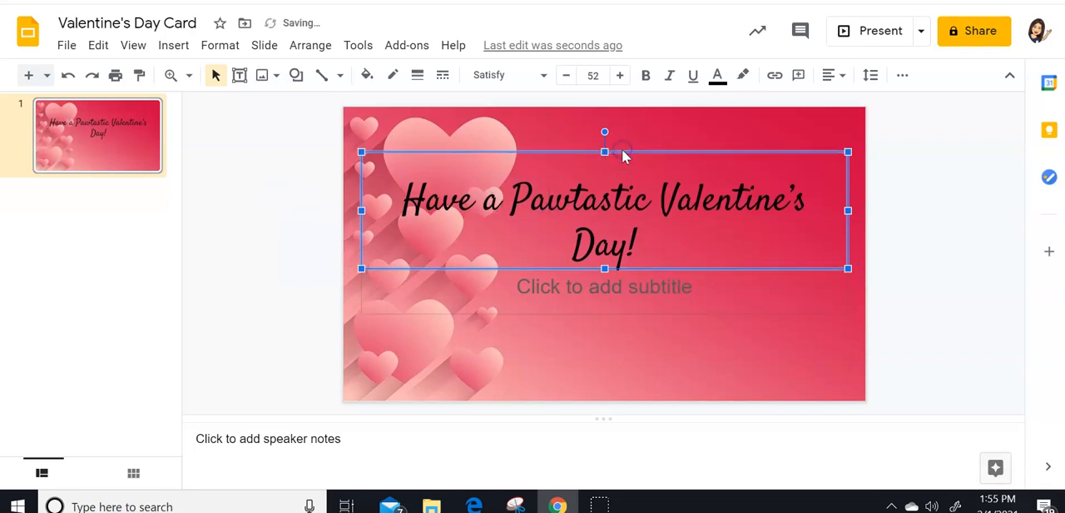
left_click(717, 75)
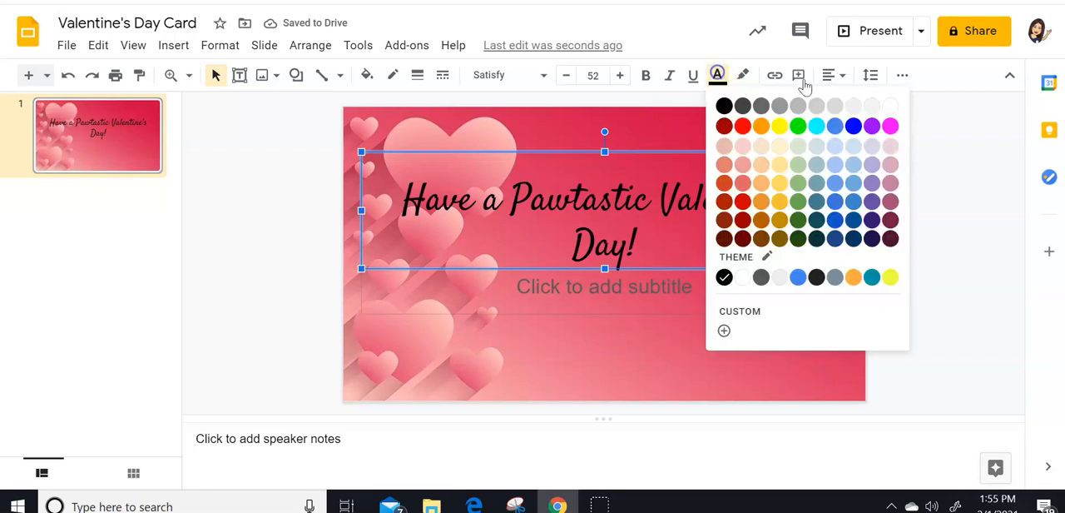
left_click(890, 107)
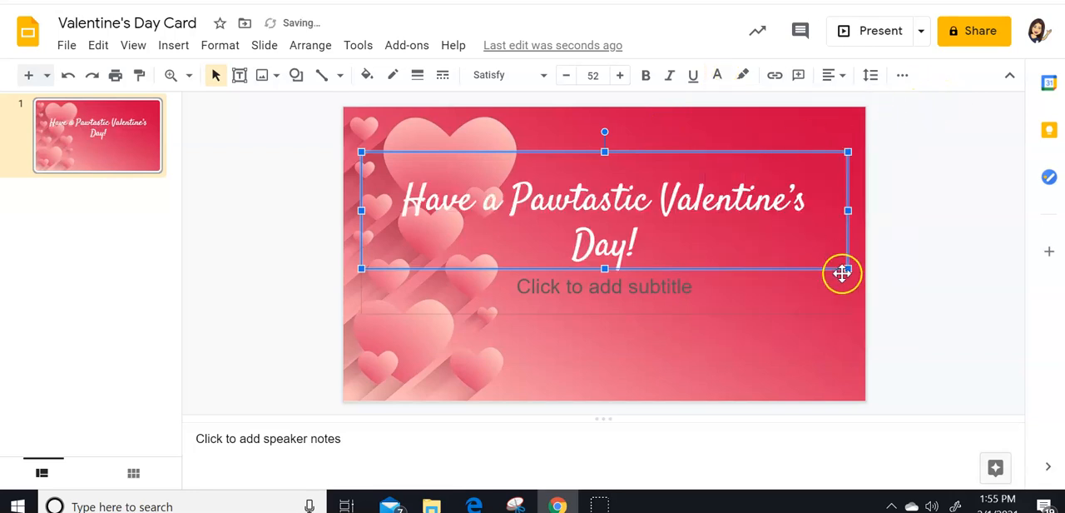
- Narrow the title's text box so the text wraps after "Pawtastic", and place it in the upper right of the slide
left_click_drag(846, 268, 768, 344)
left_click(670, 233)
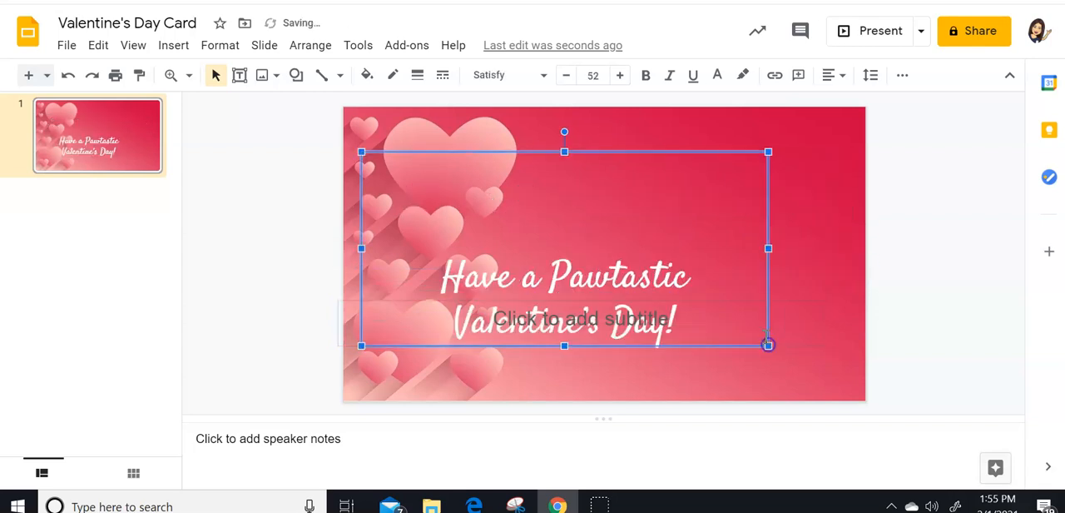
left_click_drag(564, 152, 681, 129)
- Put quotation marks around the word "Pawtastic" in the title
left_click(632, 158)
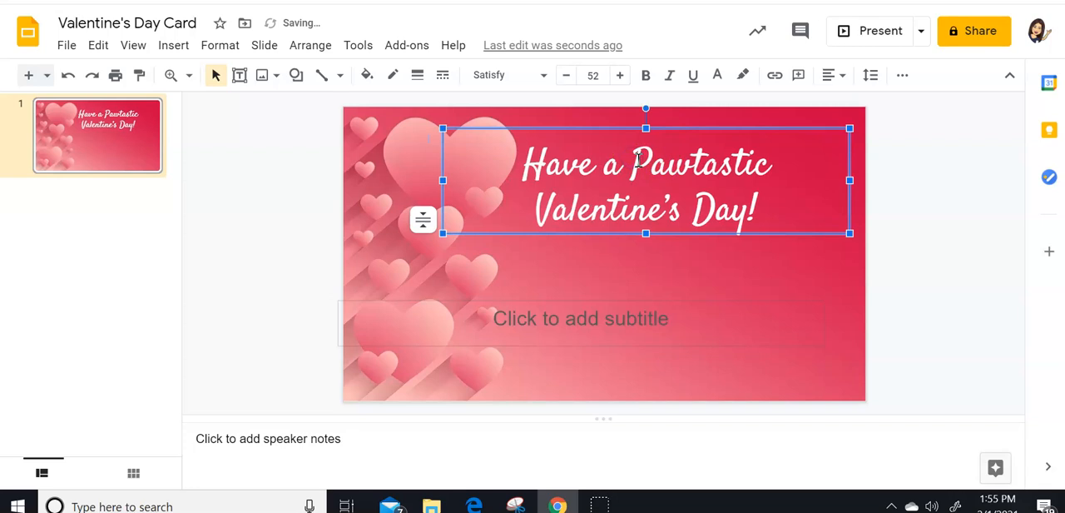
type("“")
type("”")
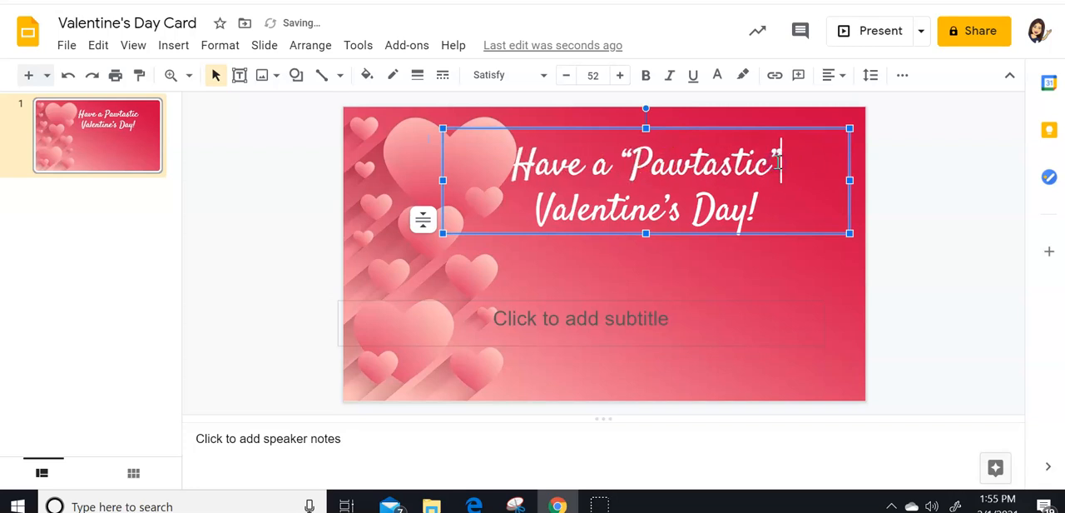
left_click(743, 269)
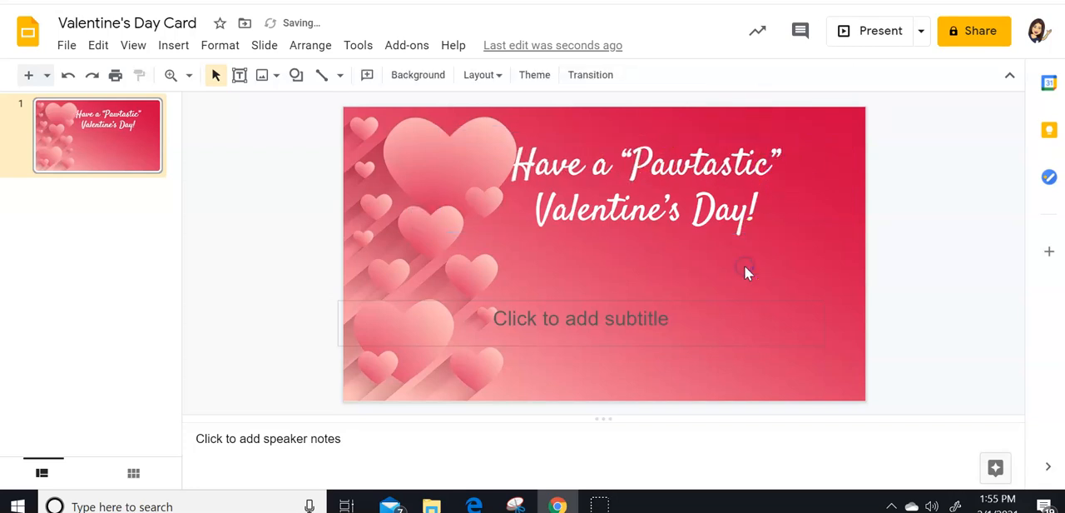
- Fill the subtitle with "Your teacher:" followed by the teacher's title and surname
left_click(549, 323)
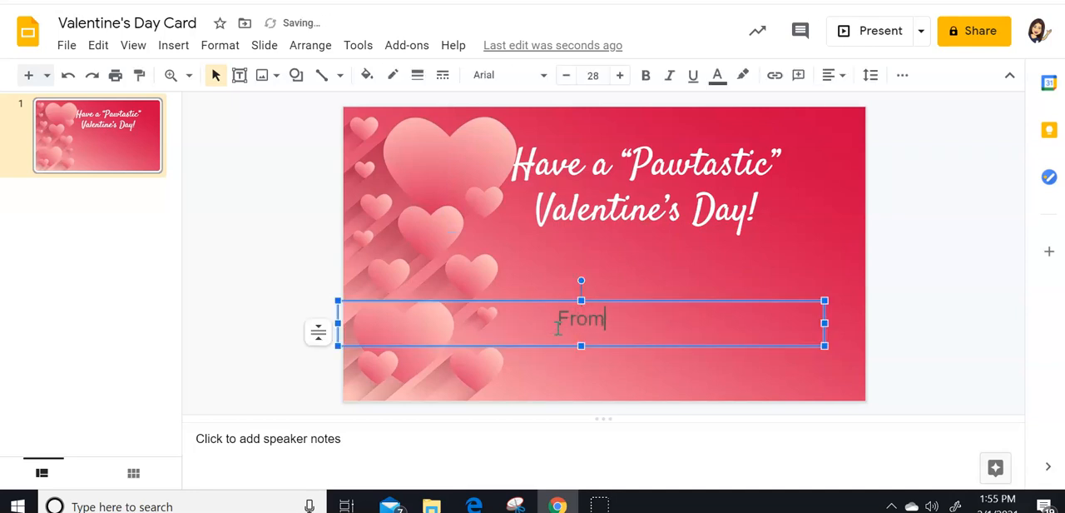
type("Your teacher:  MRs.")
key("BackSpace")
key("BackSpace")
key("BackSpace")
type("rs. Leibensper")
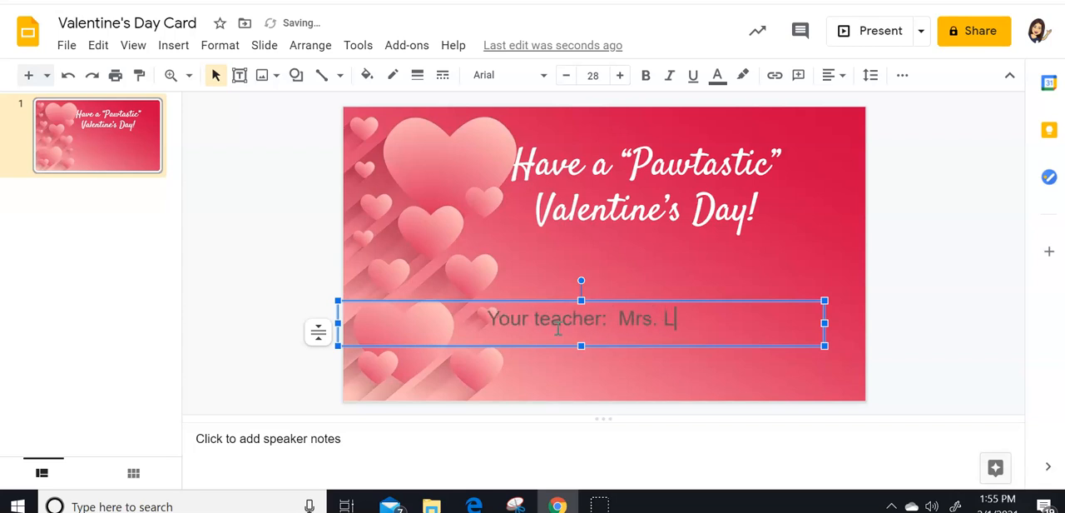
type("ger")
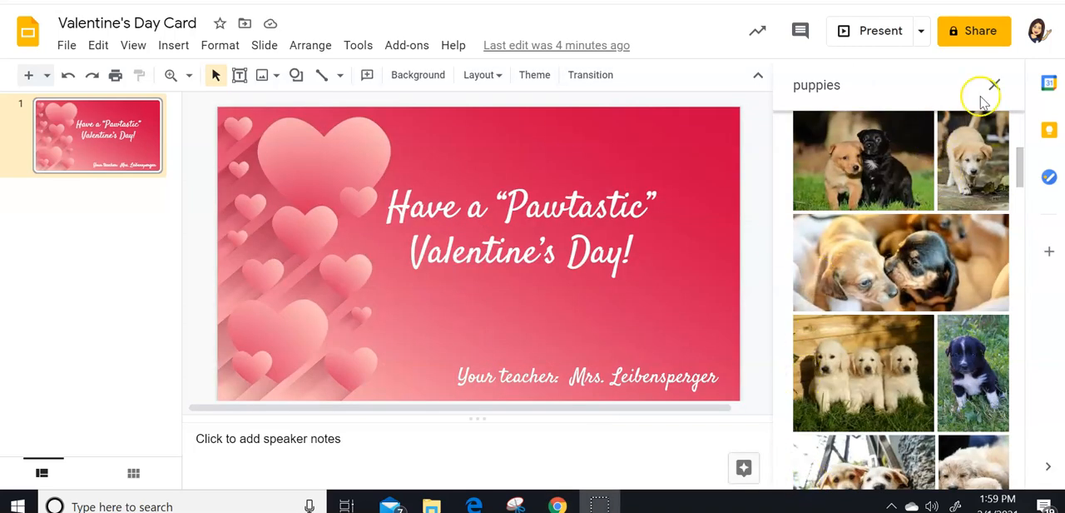
left_click(993, 85)
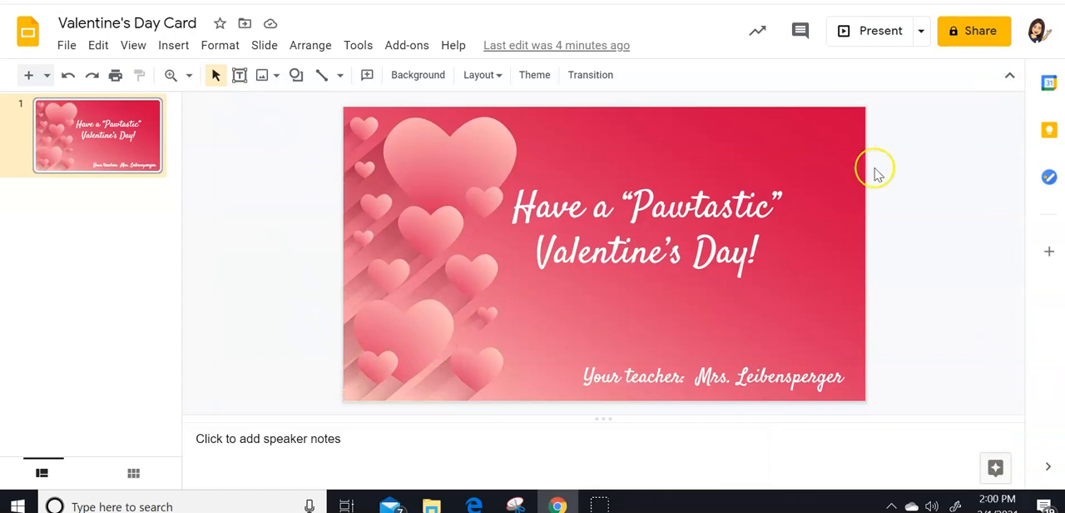
left_click(172, 48)
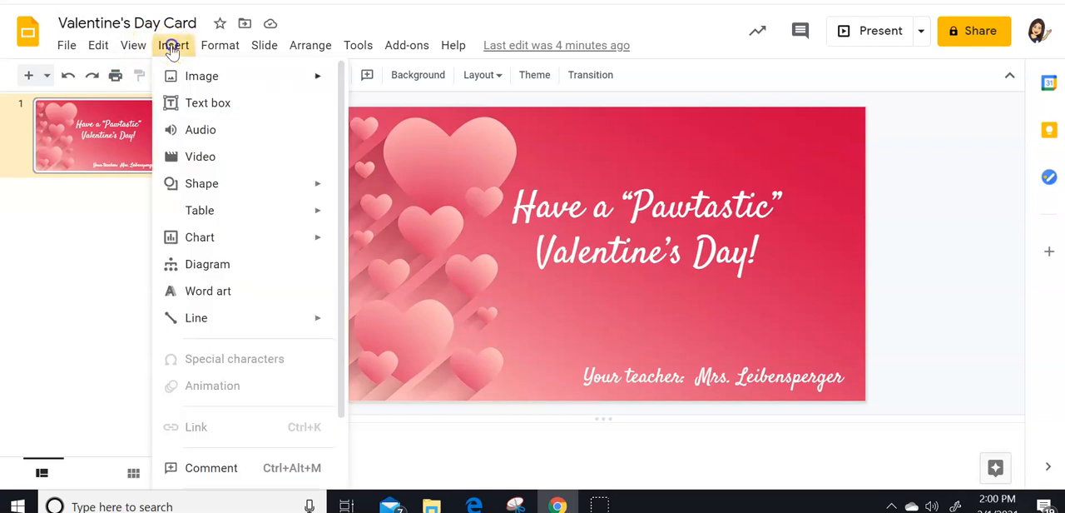
mouse_move(190, 79)
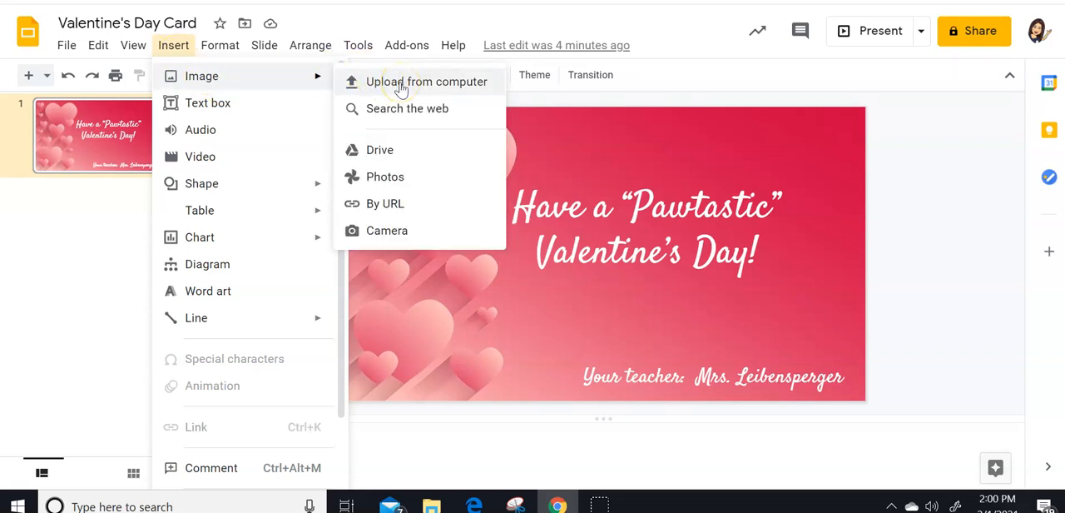
left_click(414, 108)
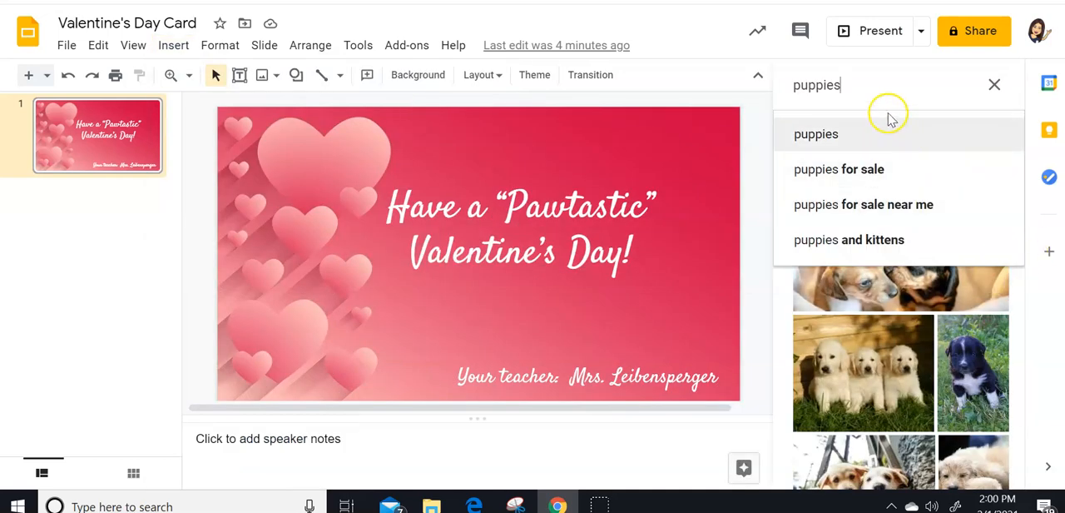
left_click(994, 84)
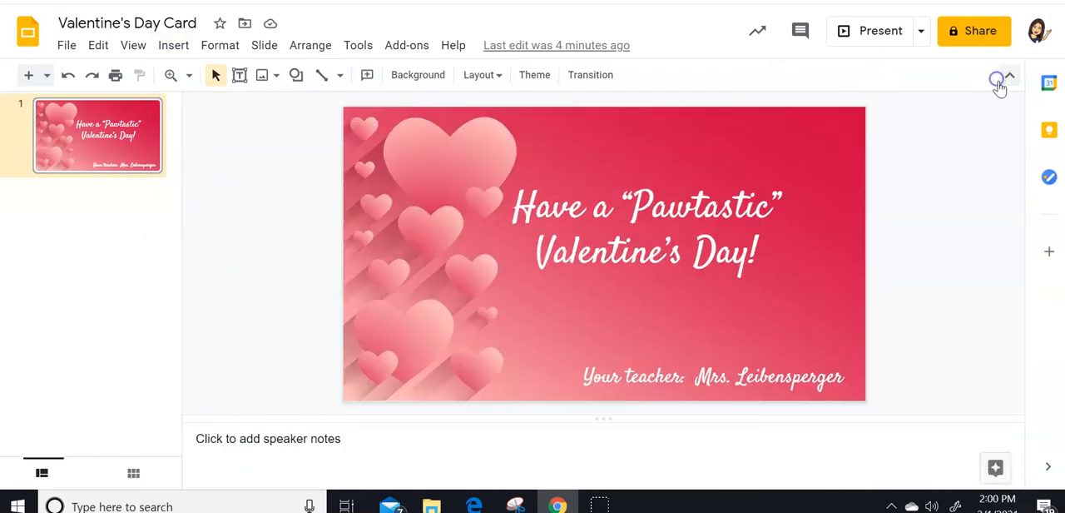
- Search the web for "puppies" images to insert and look through the pictures offered
left_click(173, 45)
mouse_move(192, 73)
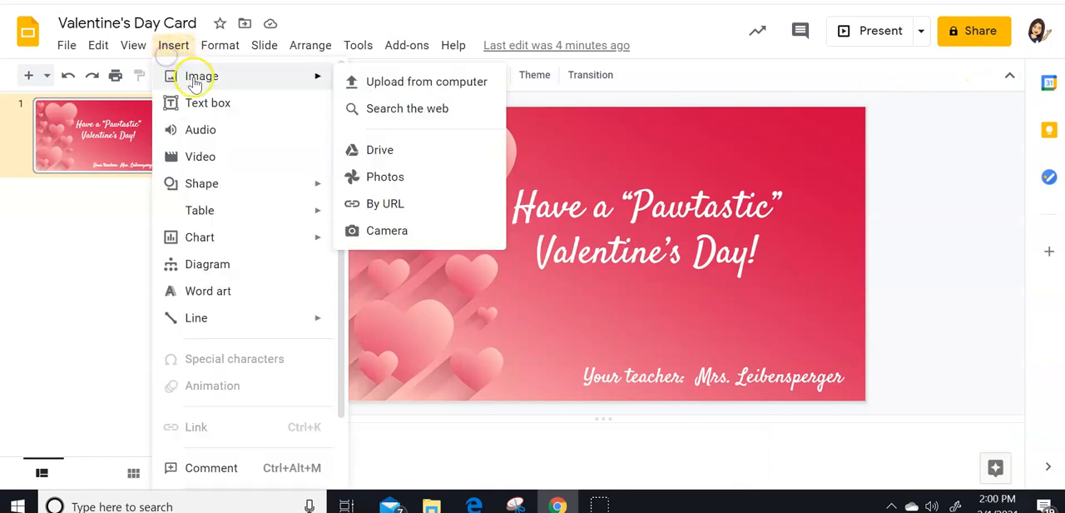
left_click(456, 109)
left_click(849, 83)
key("Return")
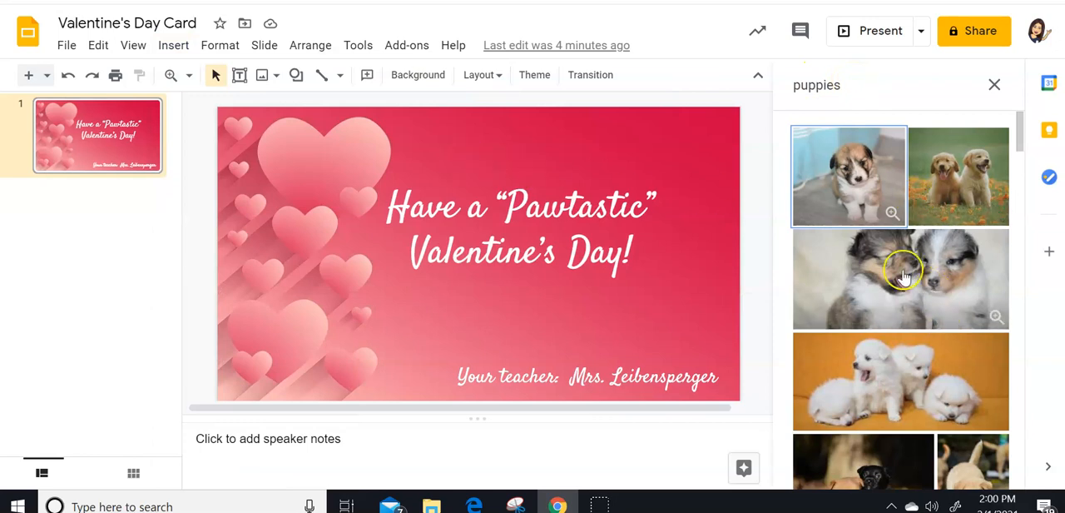
scroll(905, 233, "down", 3)
scroll(907, 244, "down", 5)
scroll(907, 244, "up", 6)
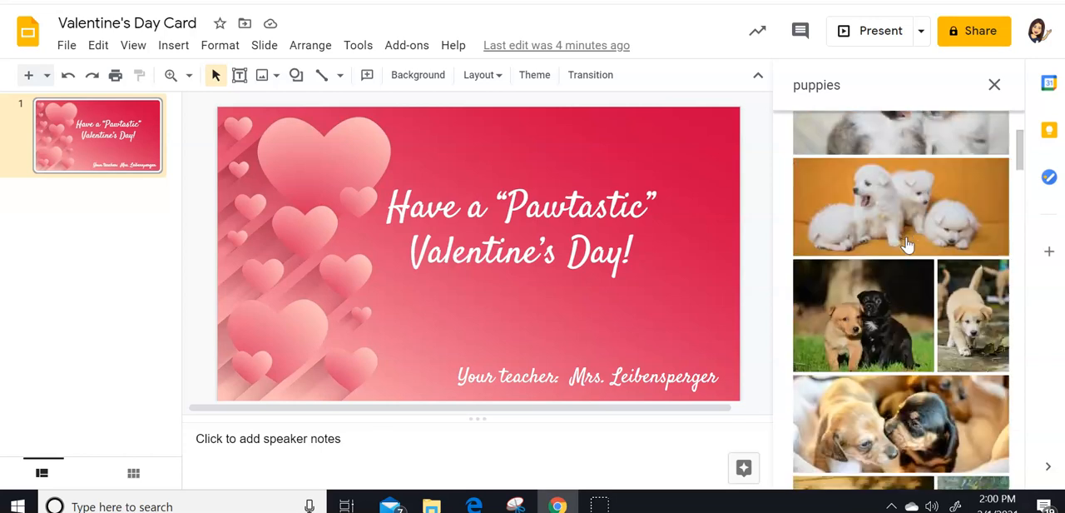
scroll(895, 224, "up", 3)
- Replace the web image search term with "paw print heart" and run the search
left_click(851, 86)
type("paw print ")
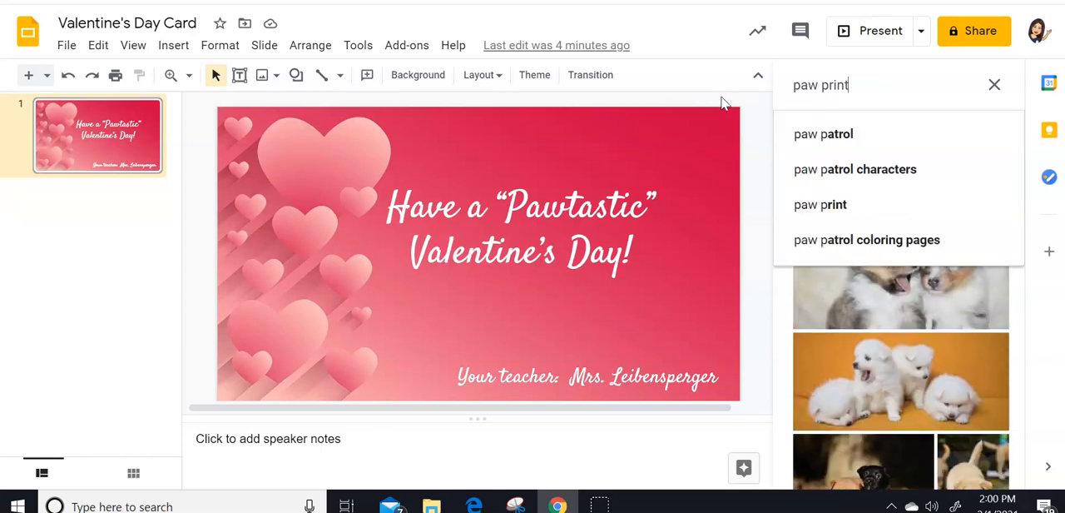
type("heart")
key("Return")
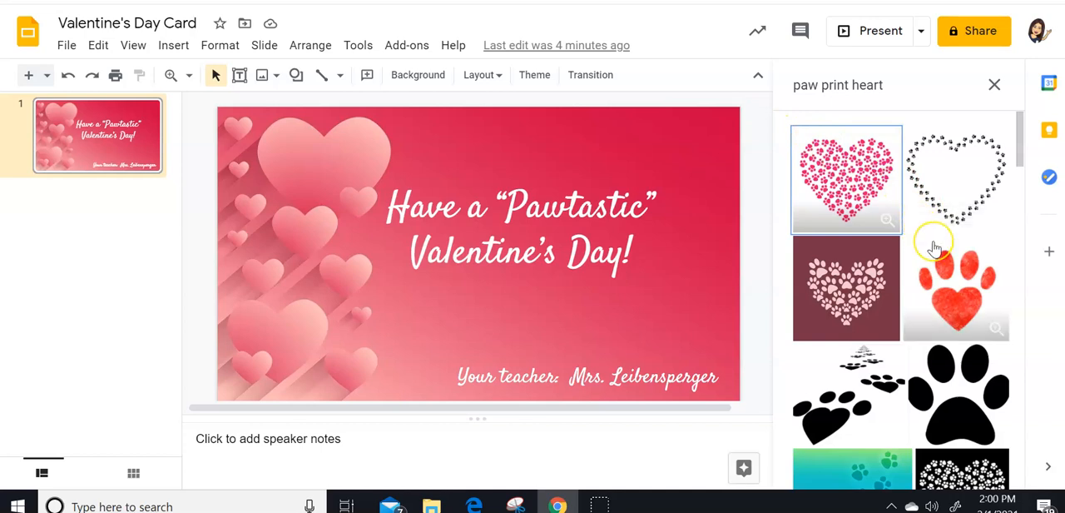
- Insert the black-and-white "LOVE" picture with a paw print as its O onto the slide
scroll(932, 246, "down", 1)
scroll(934, 247, "down", 4)
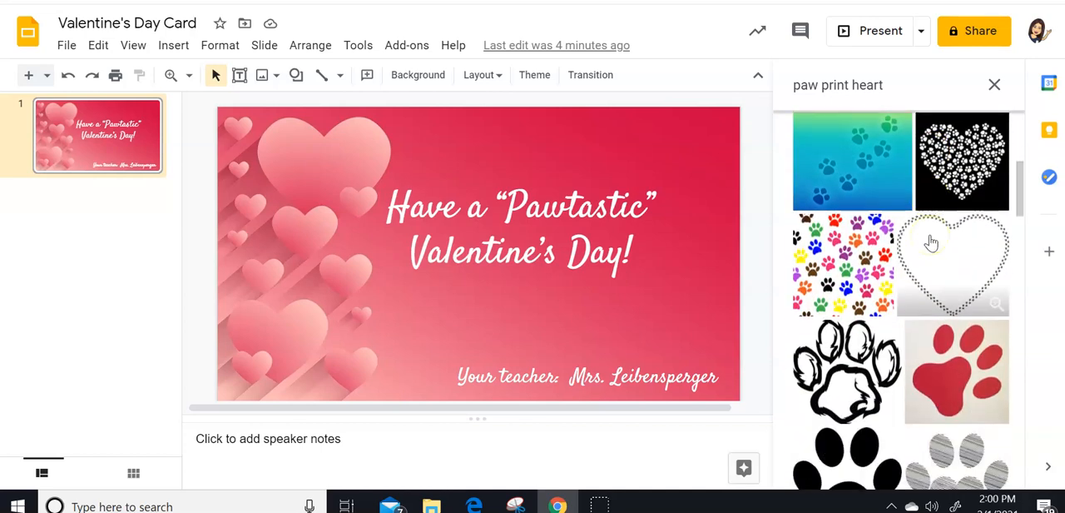
scroll(932, 242, "down", 1)
scroll(930, 241, "down", 1)
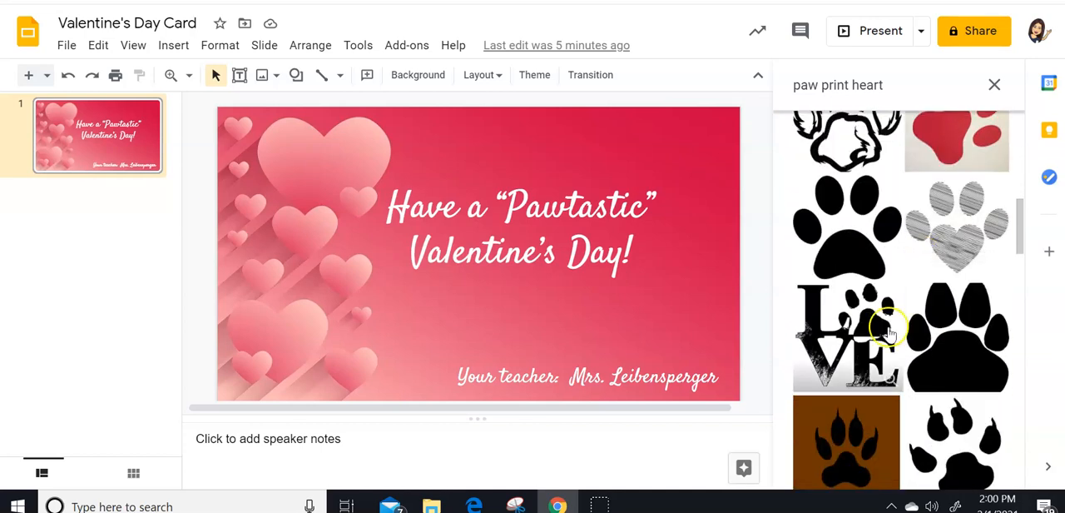
left_click(849, 354)
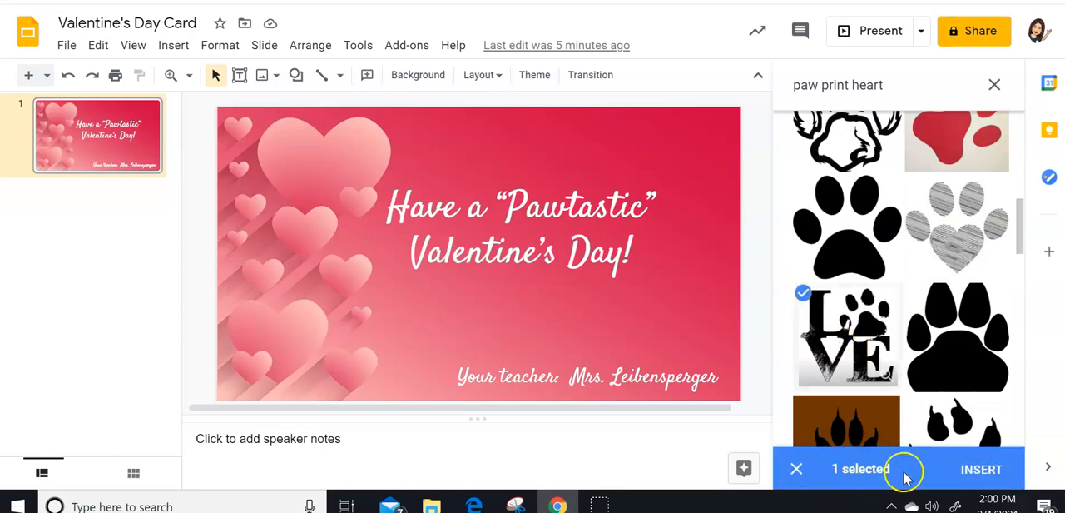
left_click(967, 469)
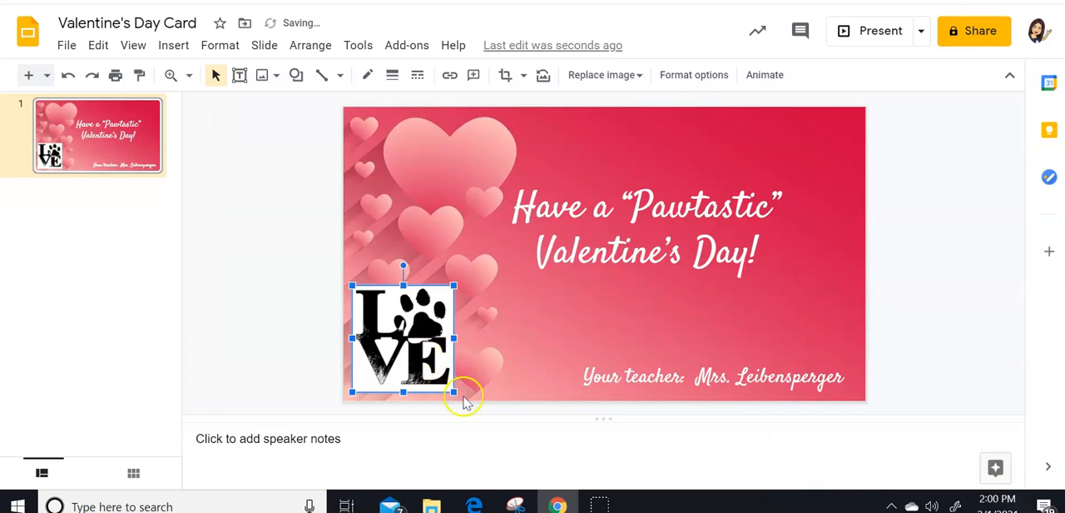
- Reduce the black-and-white "LOVE" picture and position it over the large heart in the slide's lower-left corner
left_click_drag(426, 361, 400, 367)
left_click(286, 361)
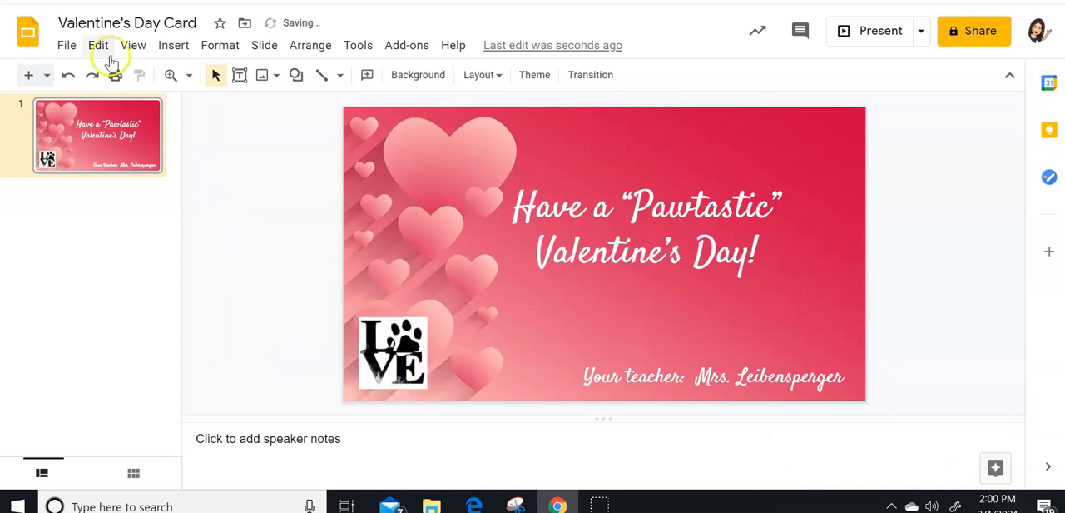
- Search the web for "paw print transparent background" images to insert
left_click(174, 48)
mouse_move(197, 76)
left_click(390, 109)
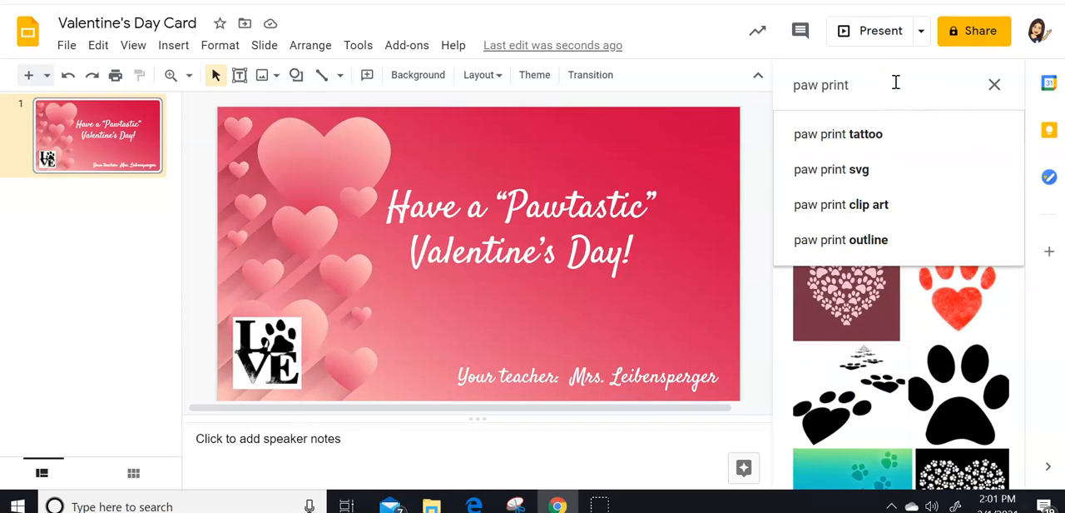
type("tran")
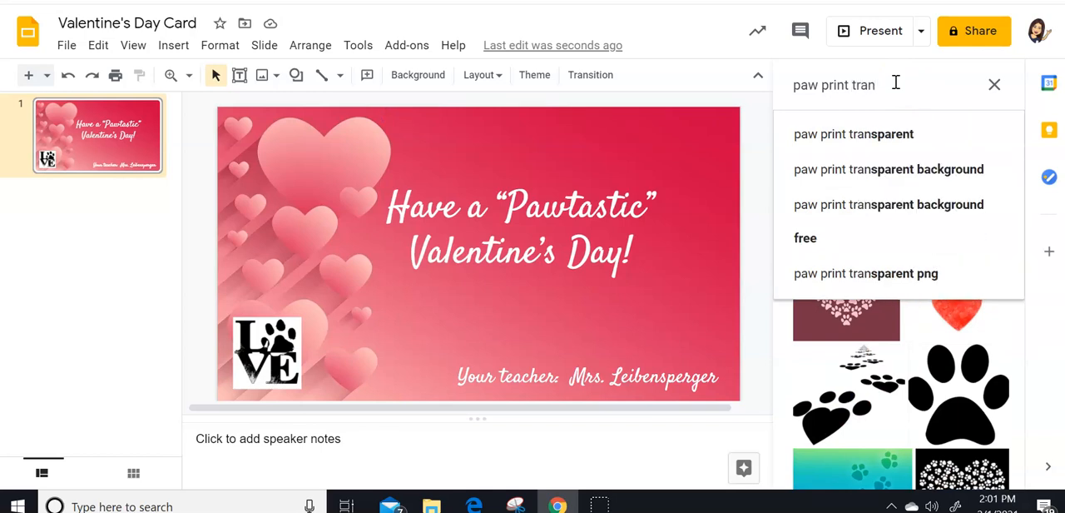
type("sparent background")
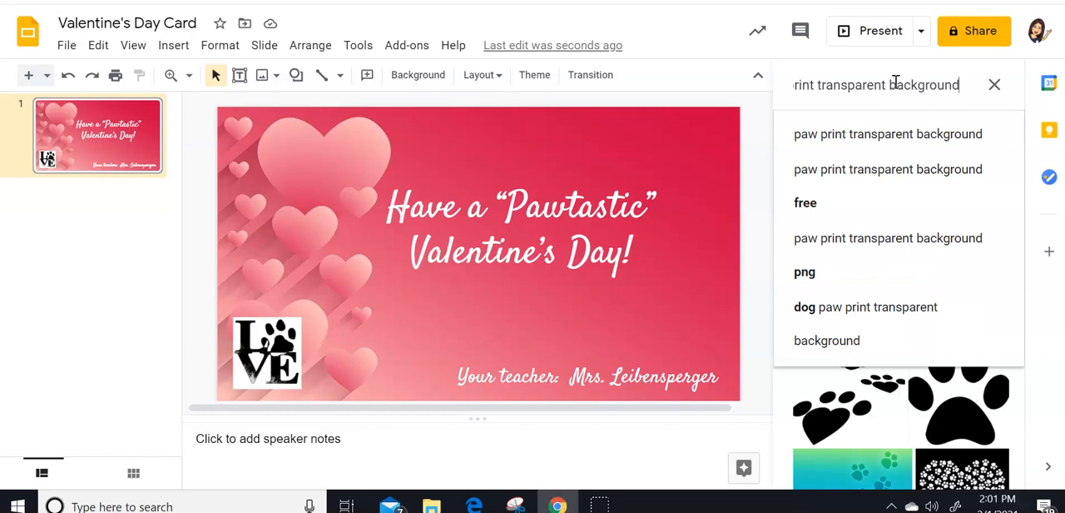
left_click(911, 135)
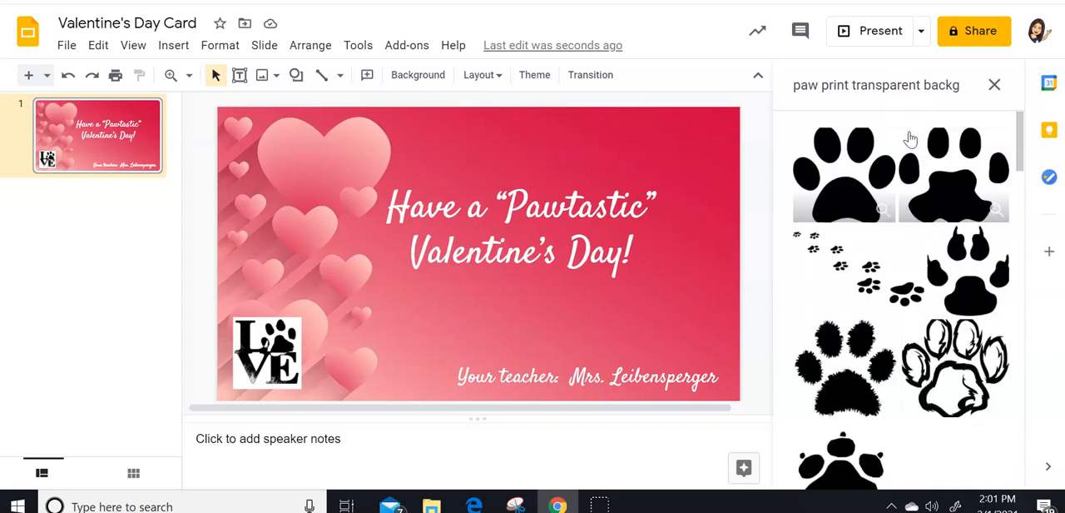
- Insert the gold glitter "LOVE" picture with a paw print O and delete the black-and-white "LOVE" picture
scroll(927, 226, "down", 6)
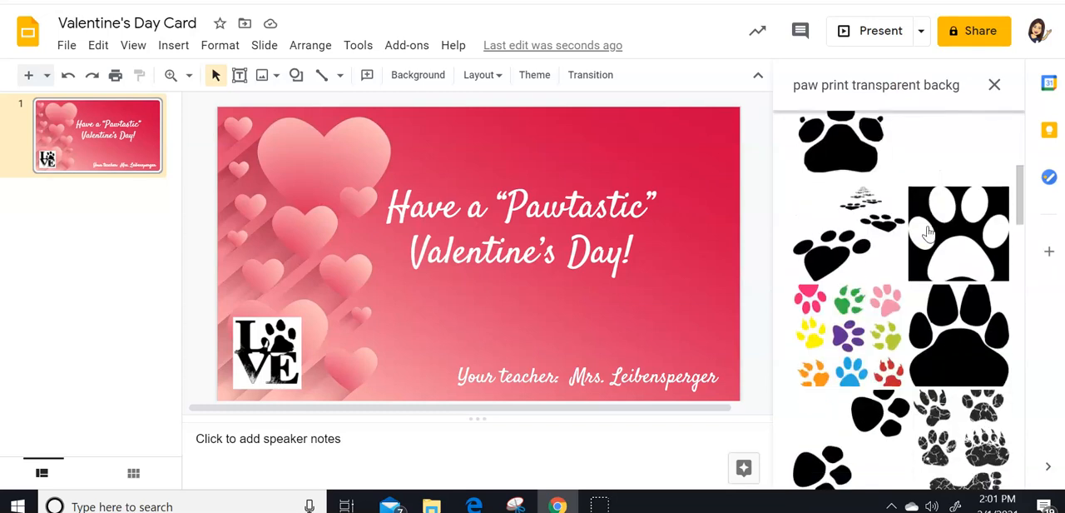
scroll(929, 233, "down", 4)
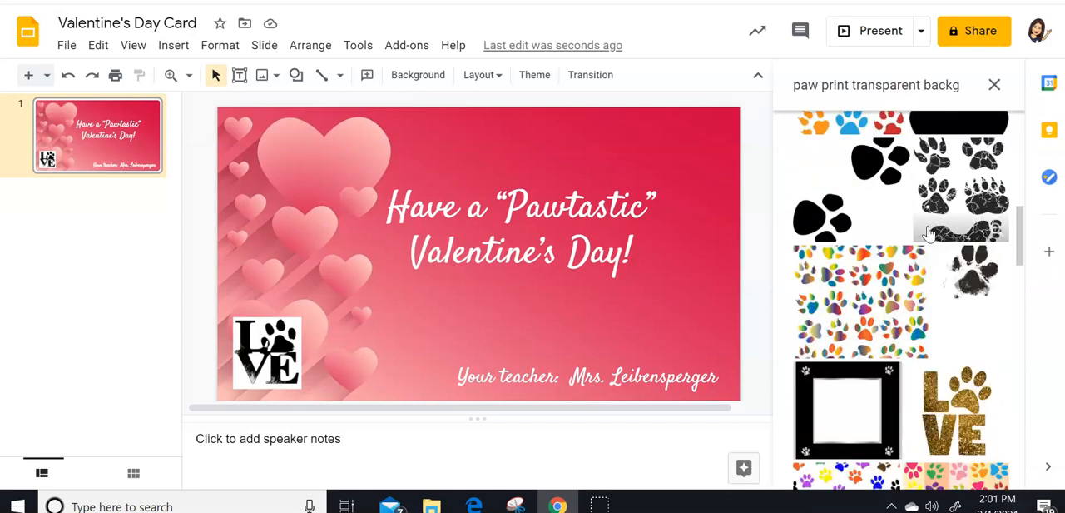
scroll(928, 233, "down", 6)
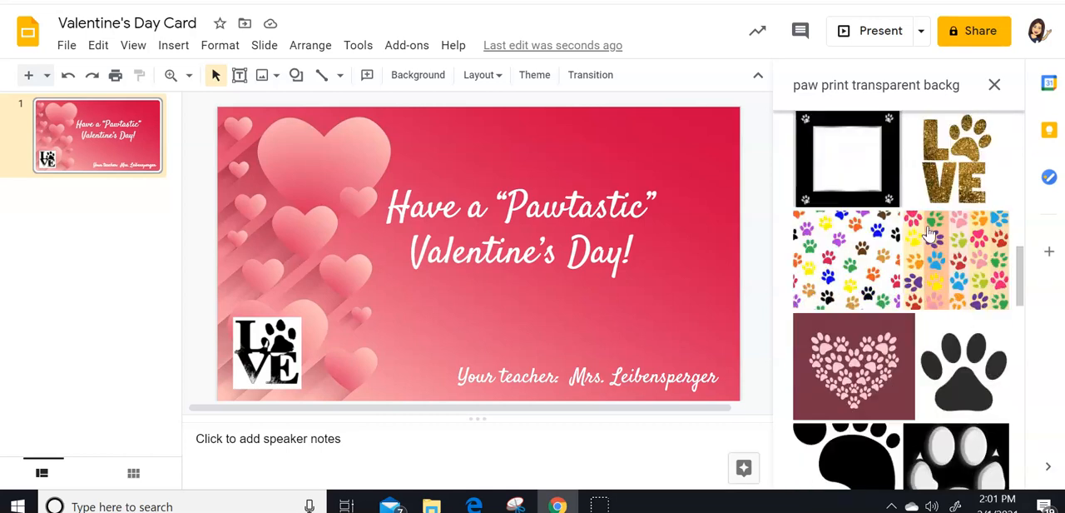
left_click(951, 177)
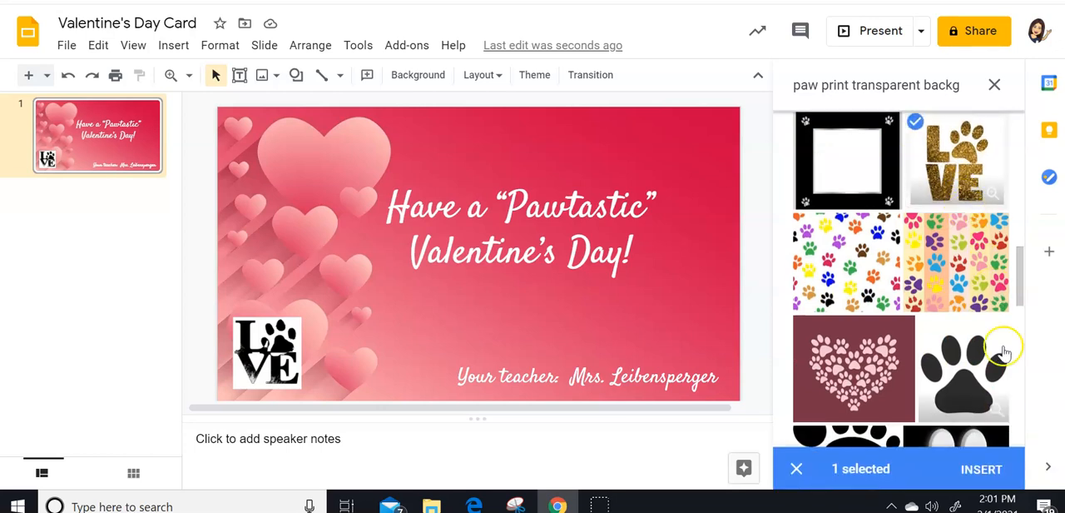
left_click(990, 466)
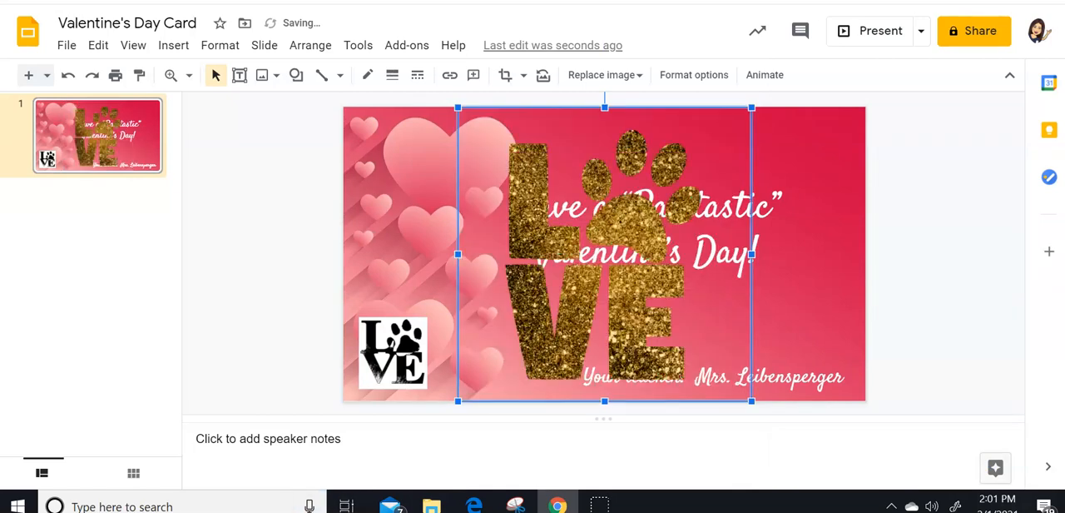
left_click(407, 364)
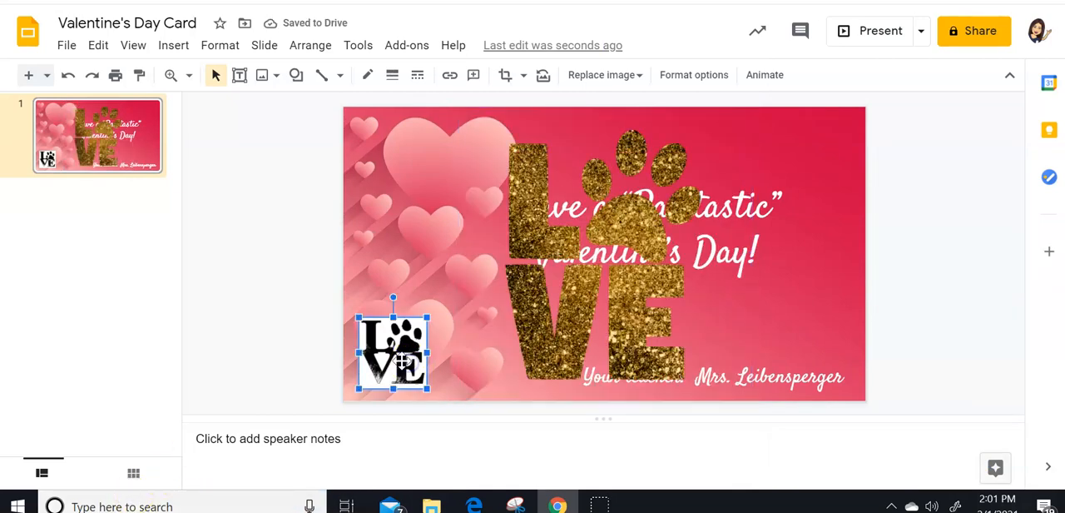
key("Delete")
- Shrink the gold "LOVE" picture and place it inside the large heart in the slide's lower-left corner
left_click(601, 281)
left_click_drag(751, 109, 518, 339)
left_click_drag(402, 357, 411, 334)
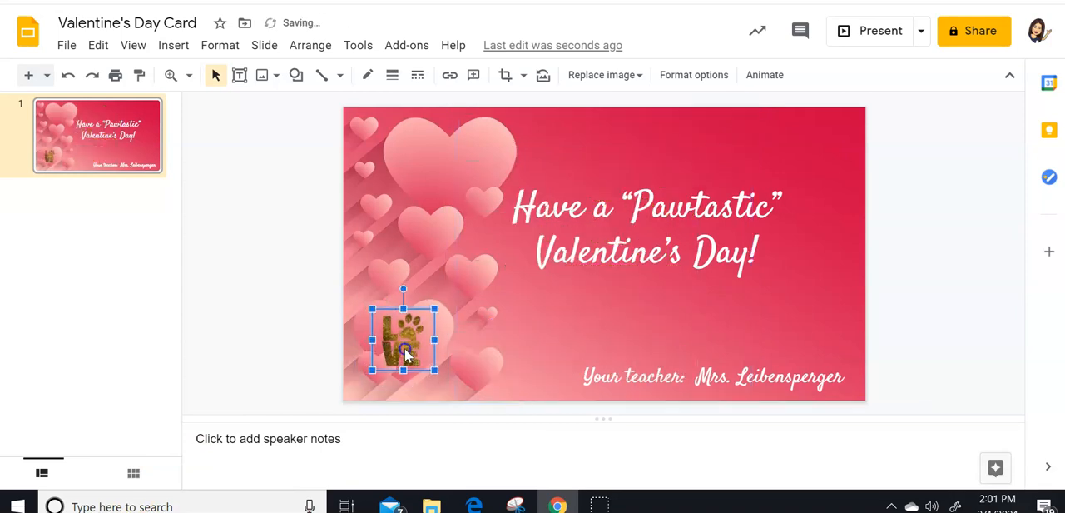
left_click(486, 302)
left_click(405, 333)
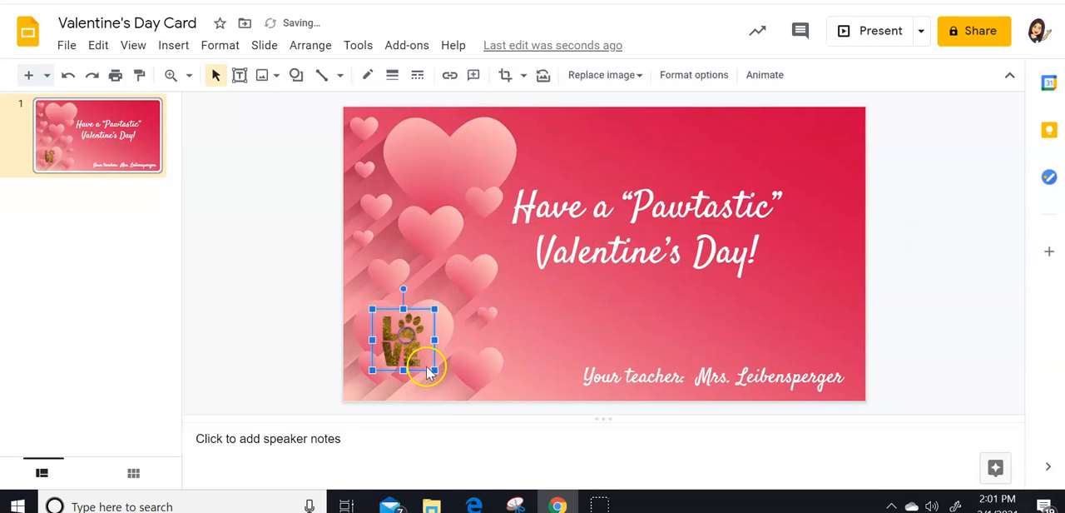
left_click_drag(436, 372, 415, 366)
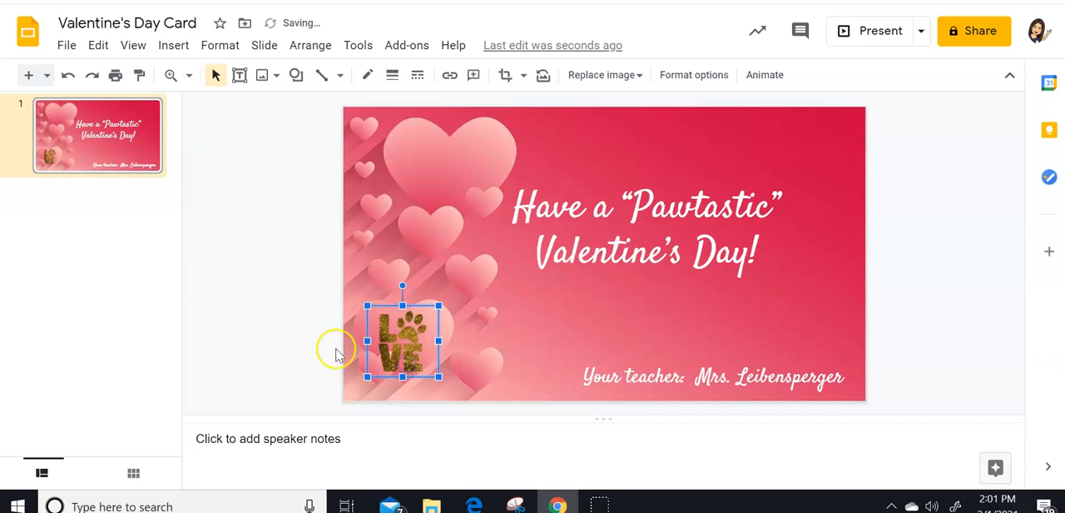
left_click(276, 336)
- Search the web for "dog paw print transparent background" images and look through the pictures offered
left_click(174, 45)
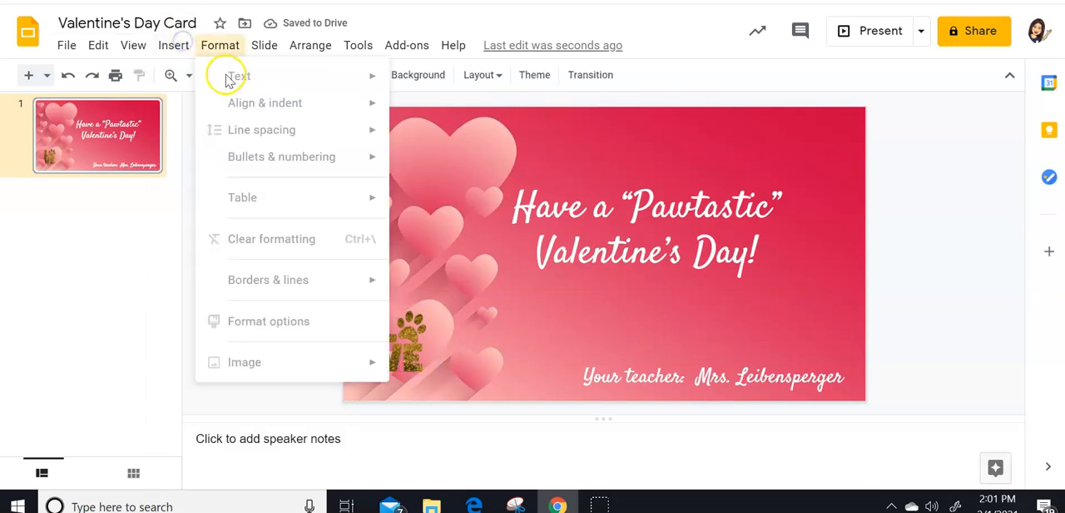
mouse_move(296, 83)
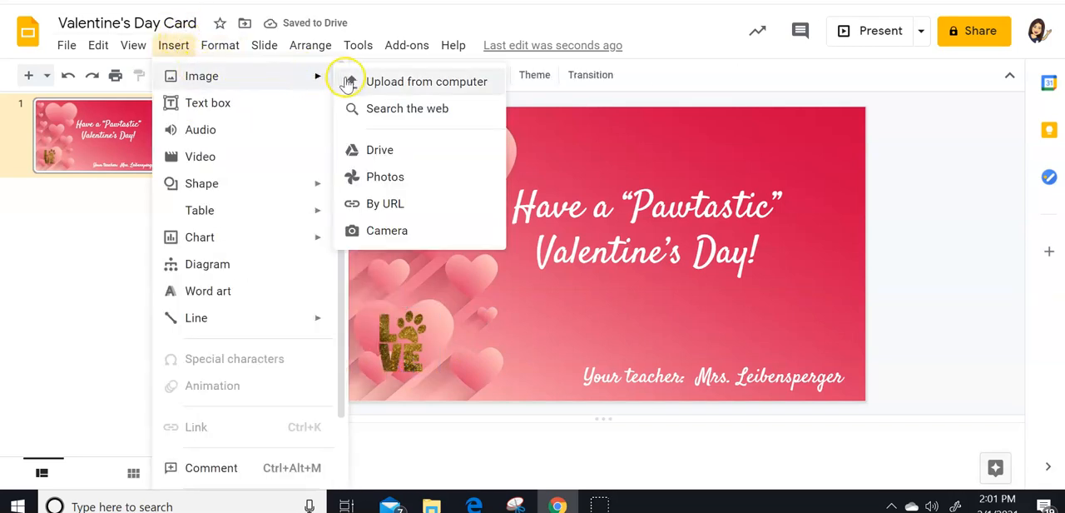
left_click(375, 108)
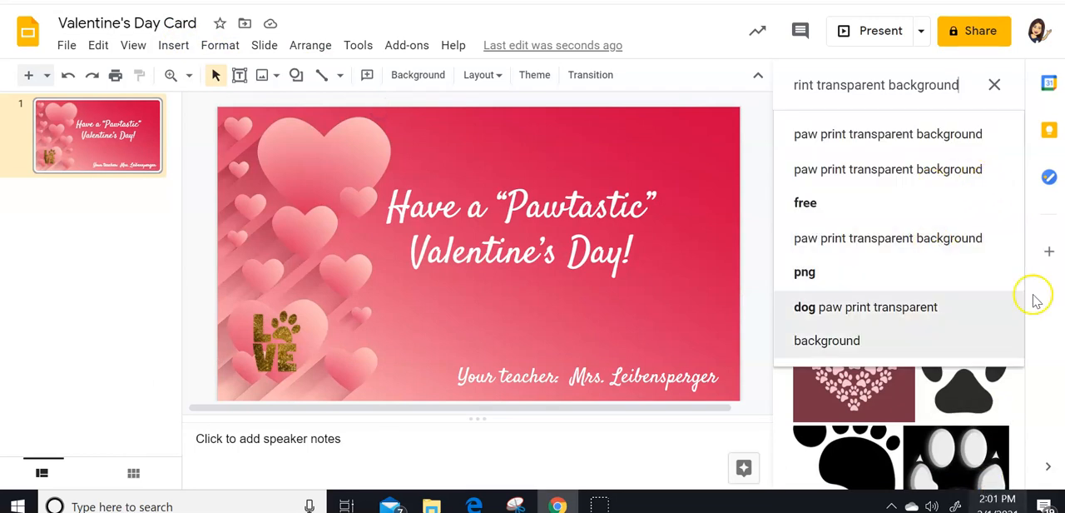
left_click(966, 42)
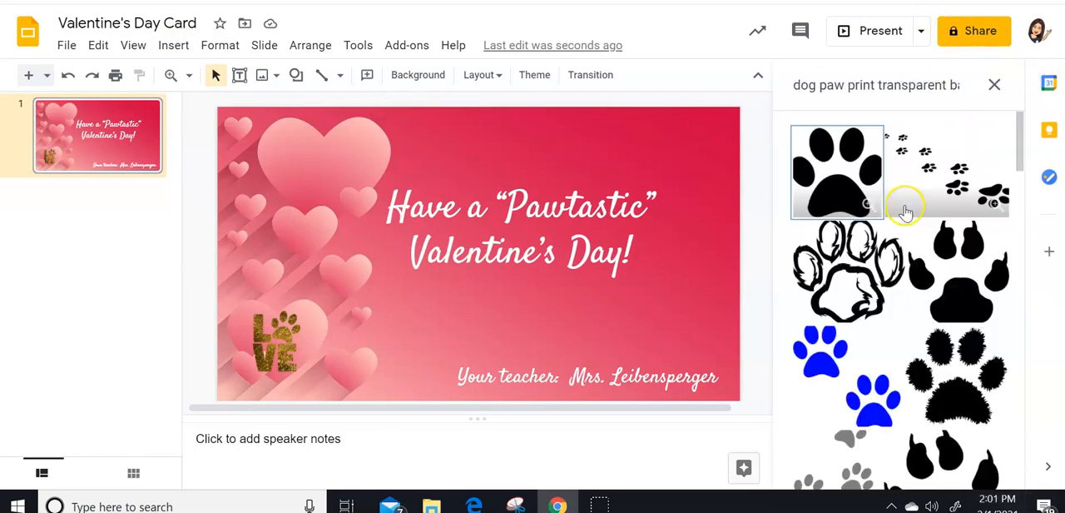
scroll(946, 304, "down", 10)
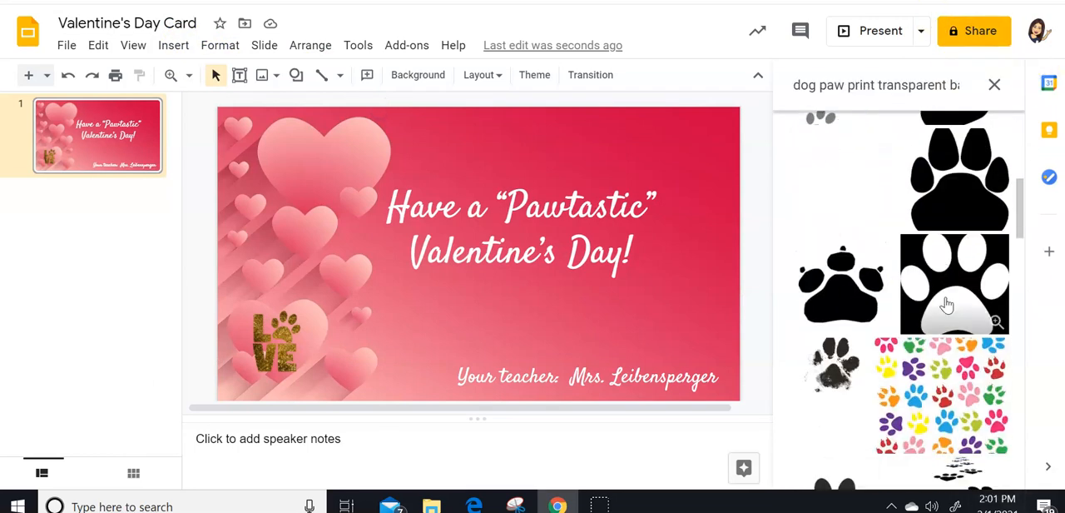
scroll(946, 305, "down", 2)
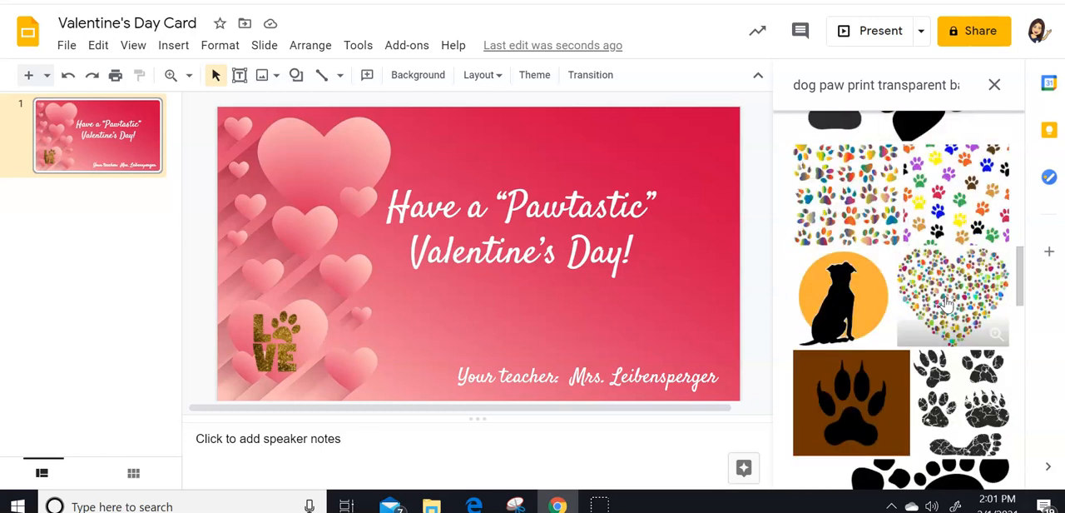
scroll(946, 305, "down", 4)
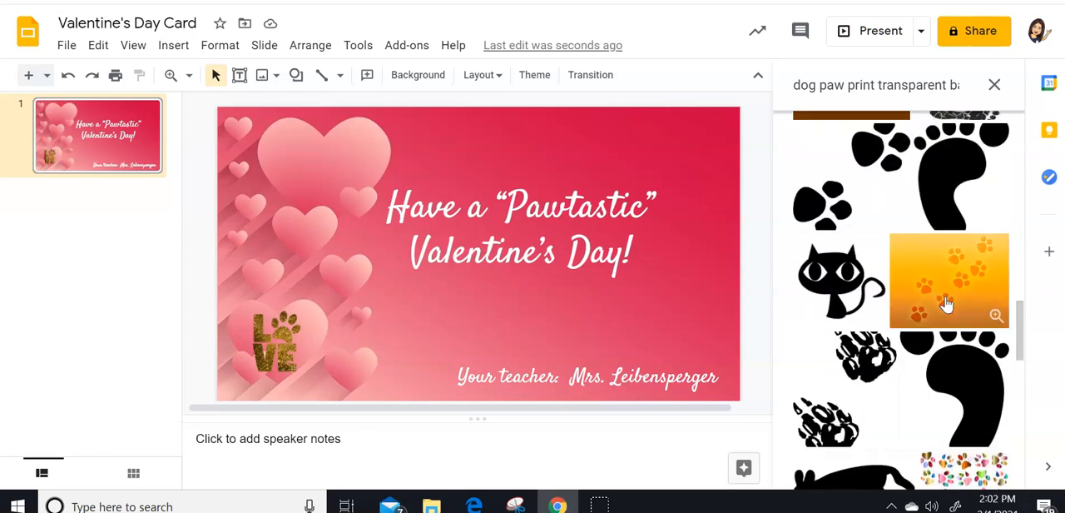
scroll(947, 304, "down", 3)
scroll(951, 304, "up", 3)
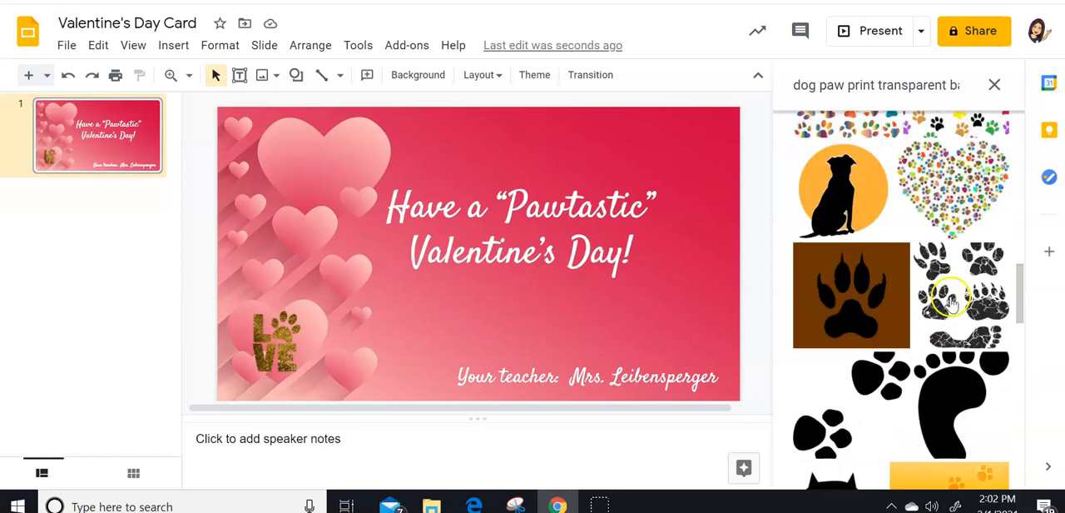
- Add "heart" to the dog paw print image search and insert the multicolour striped paw print with a heart-shaped pad
scroll(955, 288, "up", 6)
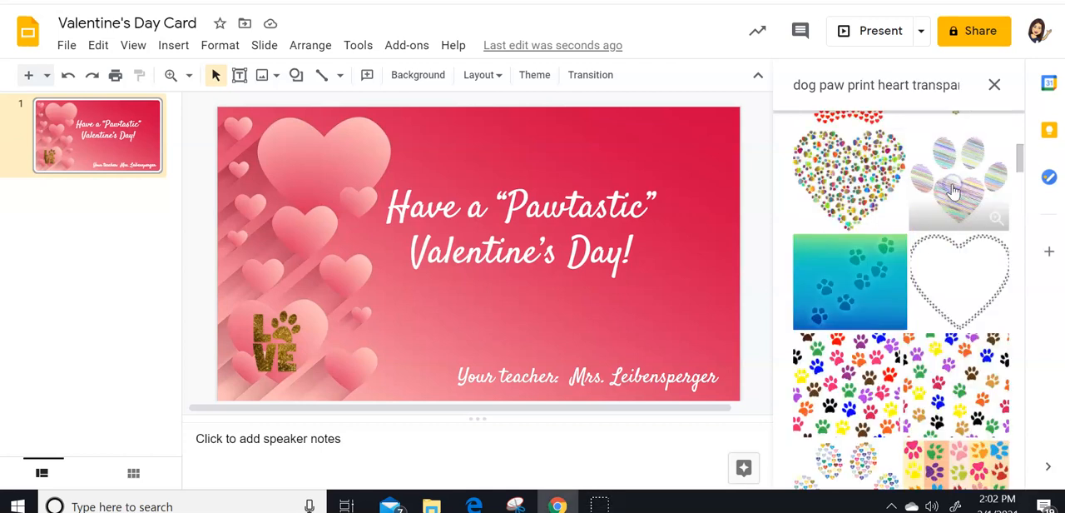
left_click(953, 191)
left_click(984, 466)
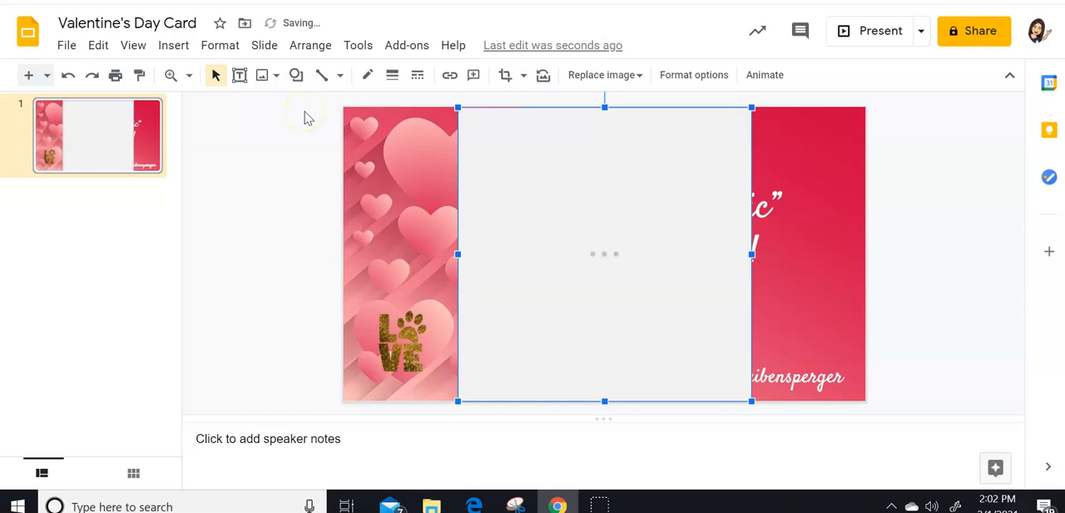
- Shrink the striped paw print and place it inside the largest heart in the slide's upper-left area
left_click_drag(753, 106, 595, 293)
left_click_drag(553, 345, 638, 326)
left_click_drag(678, 268, 660, 286)
left_click_drag(785, 179, 820, 158)
left_click_drag(779, 190, 785, 183)
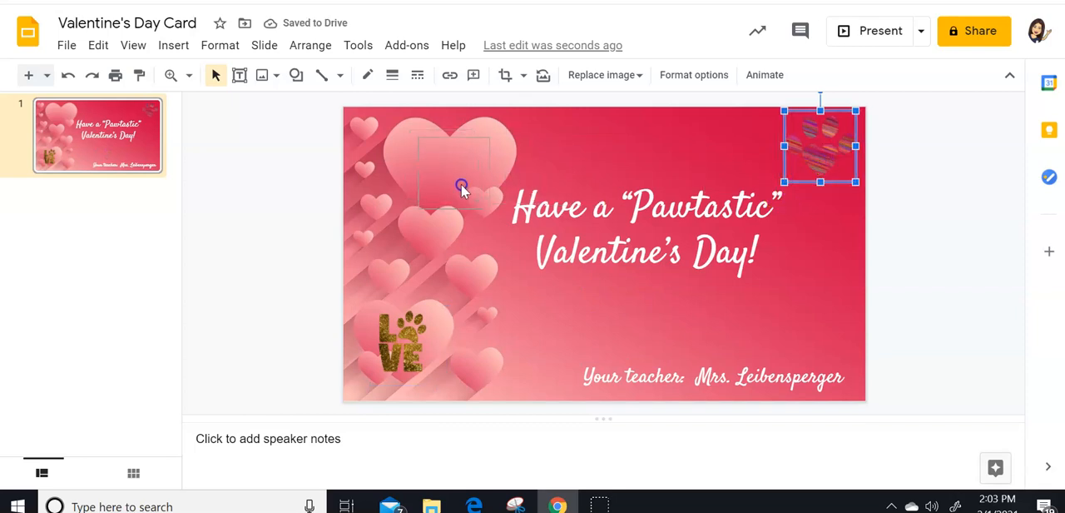
left_click_drag(459, 179, 458, 178)
left_click(924, 199)
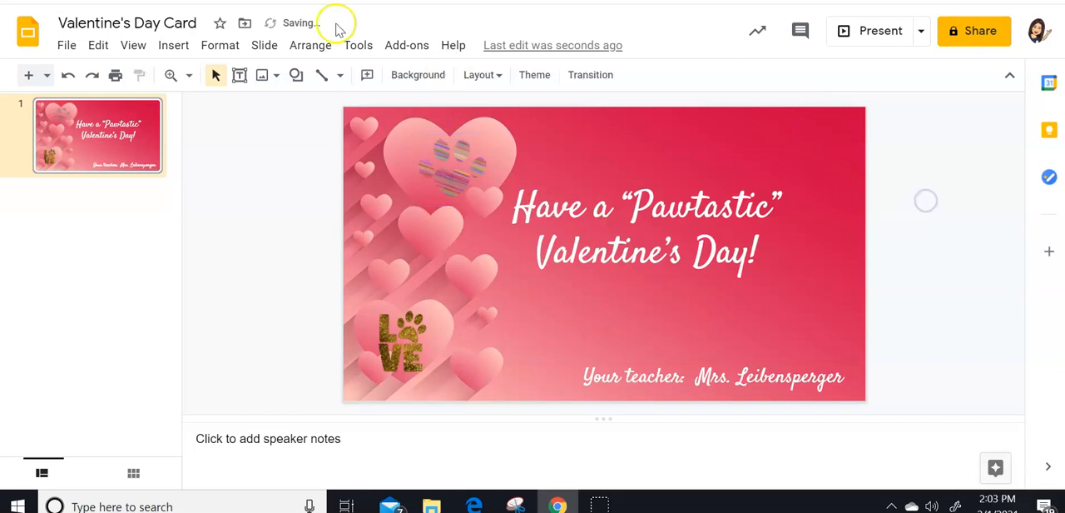
- Insert the photo IMG_3815.jpg from the computer's Desktop onto the slide
left_click(181, 45)
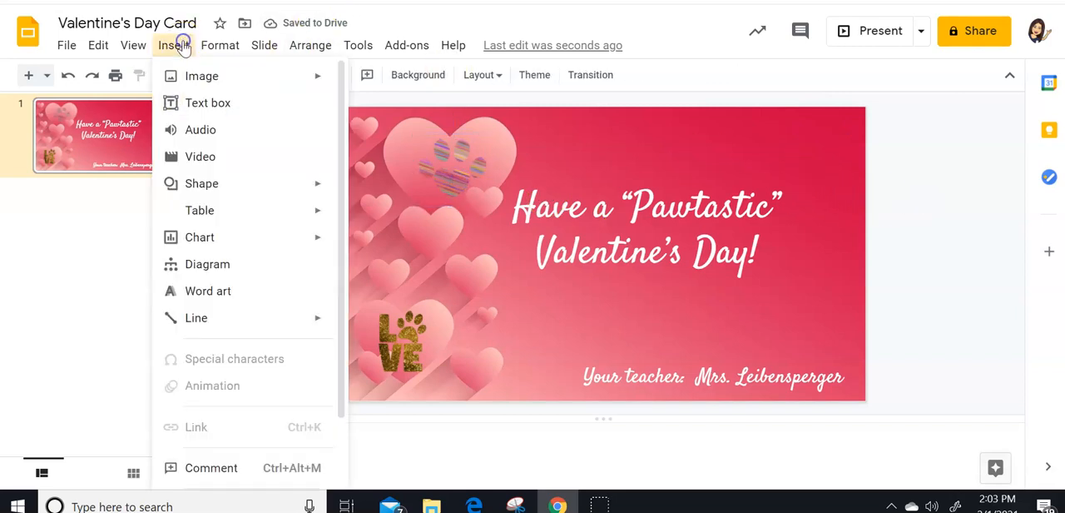
mouse_move(202, 78)
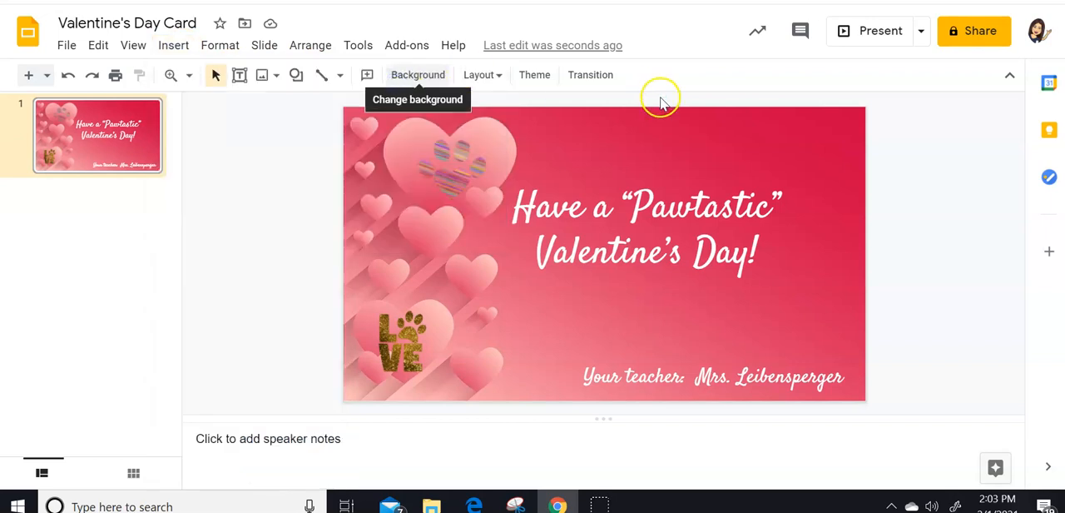
left_click(173, 45)
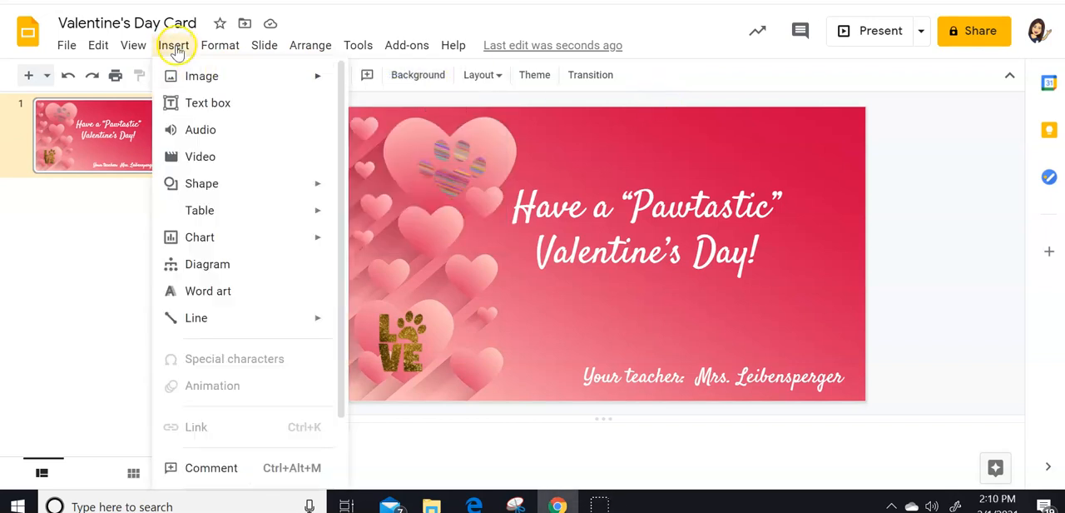
left_click(408, 84)
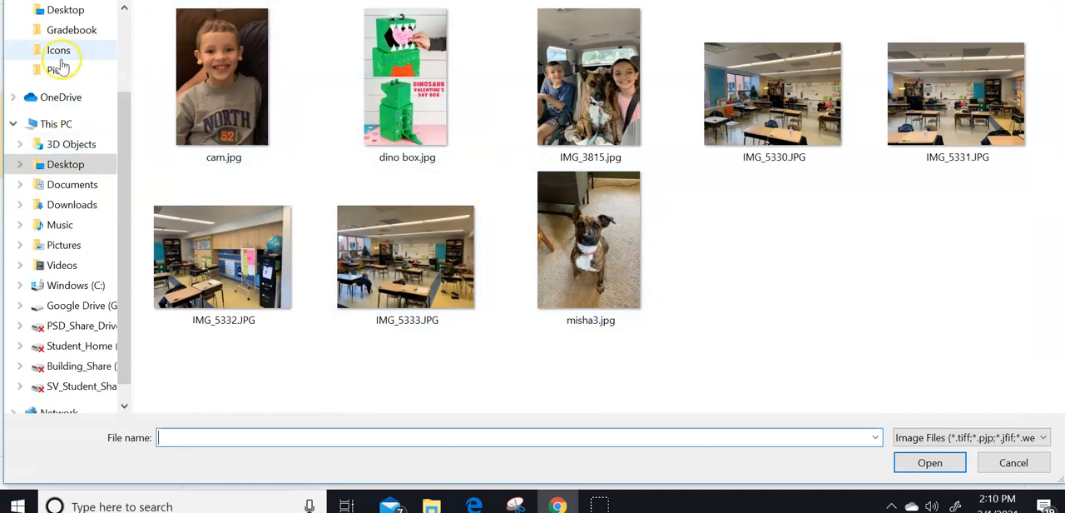
left_click(606, 75)
left_click(946, 461)
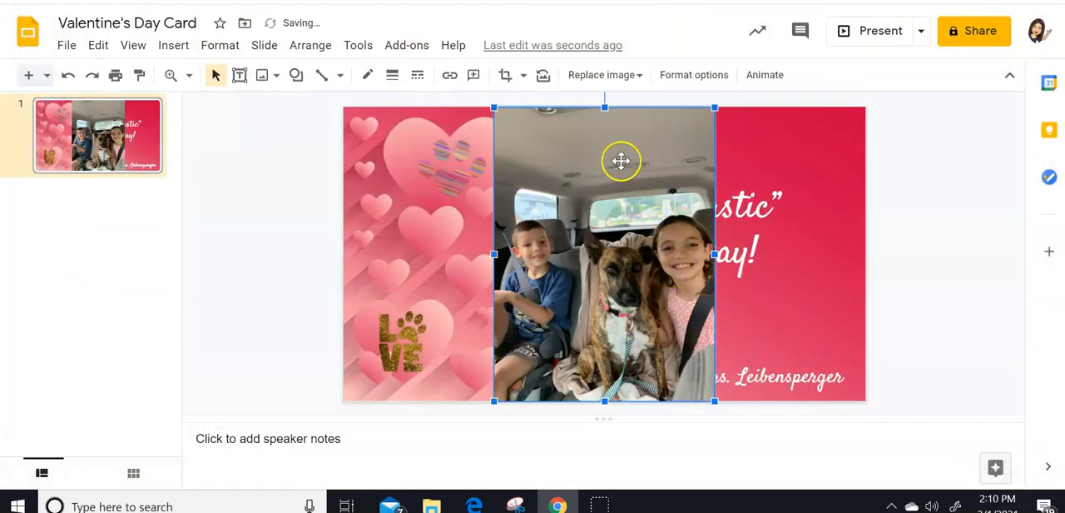
- Crop the top and bottom of the car photo to frame the two children and the dog
right_click(652, 277)
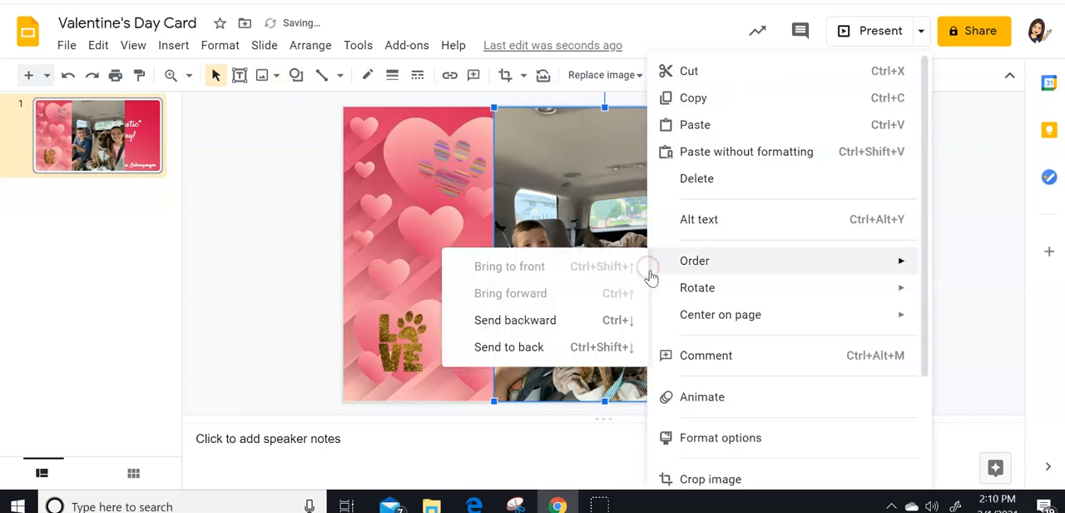
left_click(724, 478)
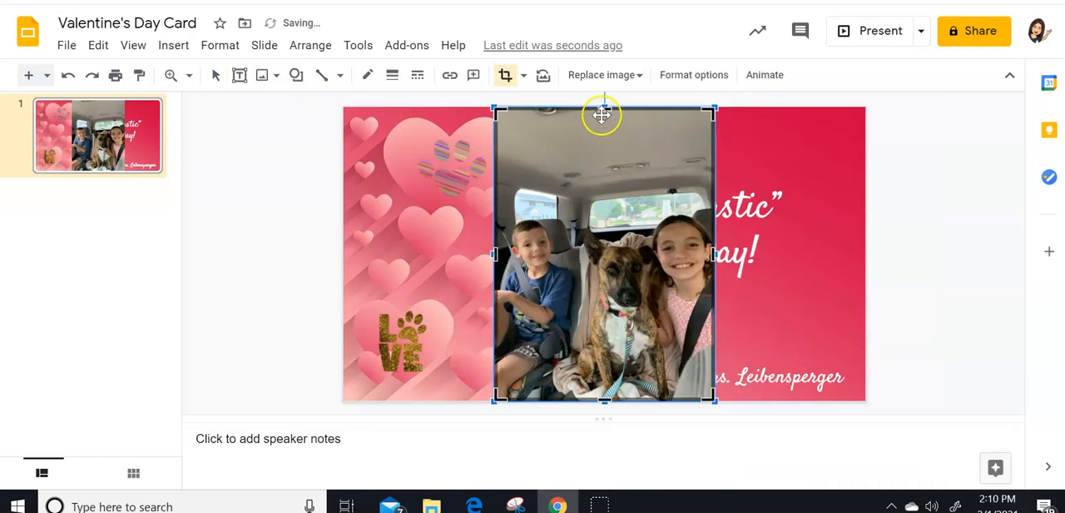
left_click_drag(598, 130, 612, 216)
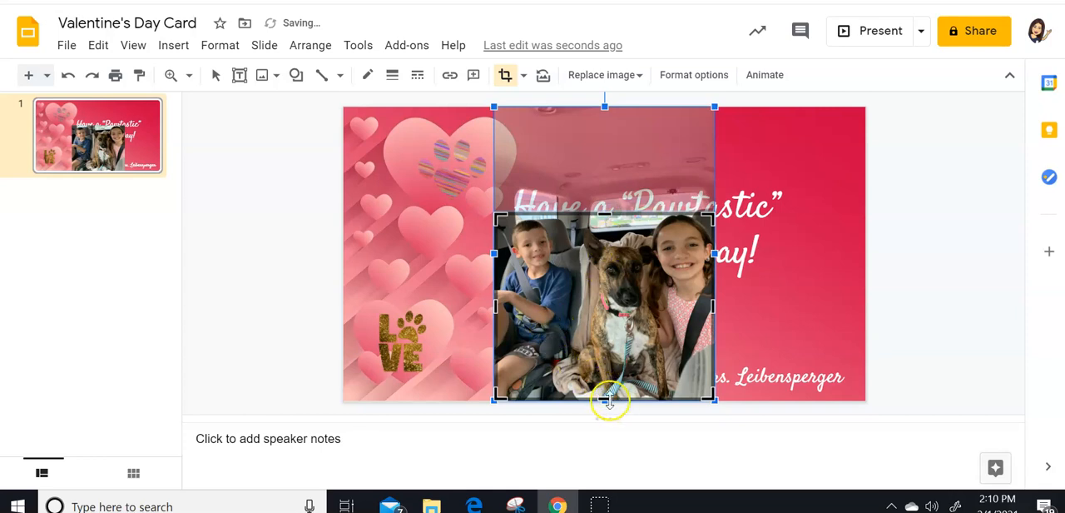
left_click_drag(608, 395, 623, 335)
key("Return")
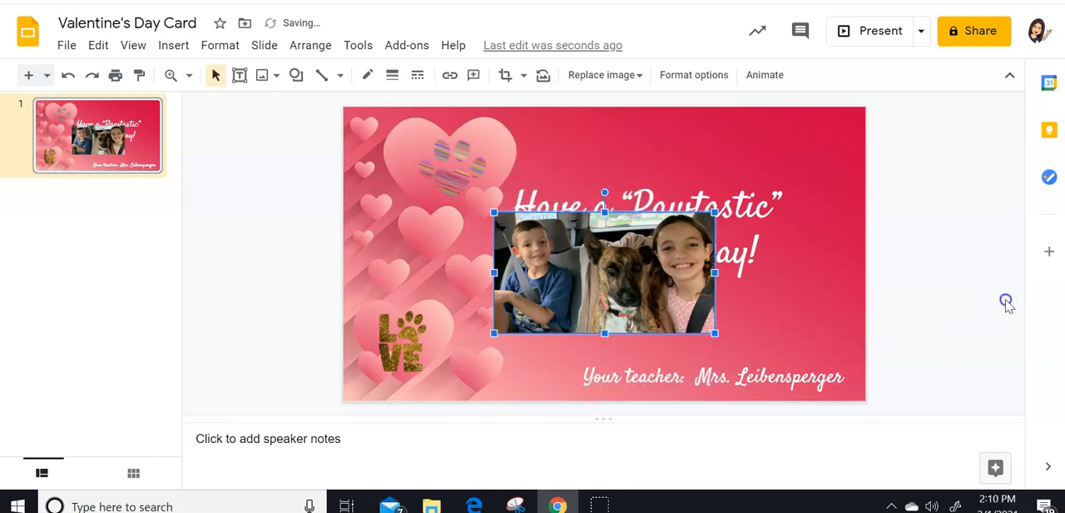
- Shrink the car photo and place it between the greeting and the teacher's signature line
left_click_drag(713, 330, 668, 325)
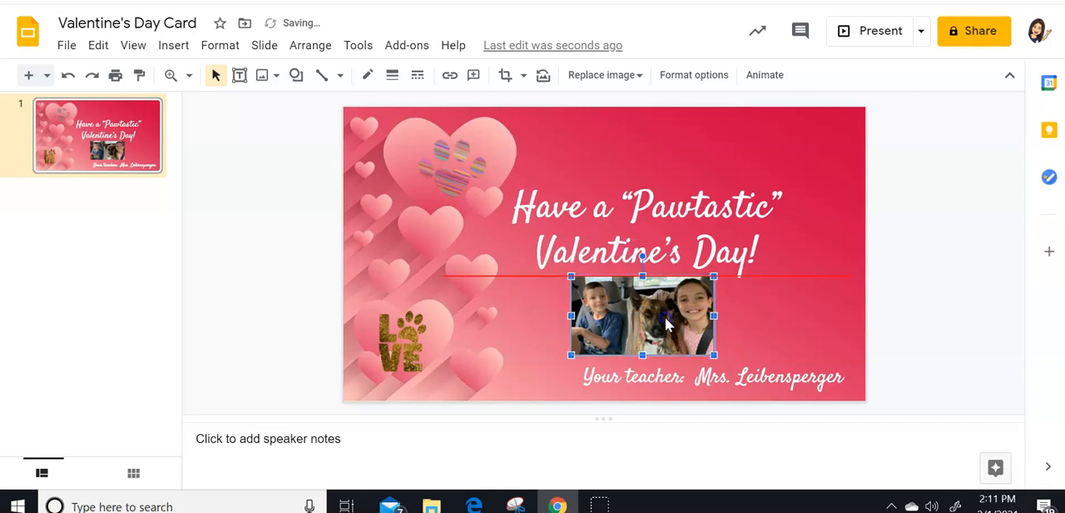
left_click(901, 314)
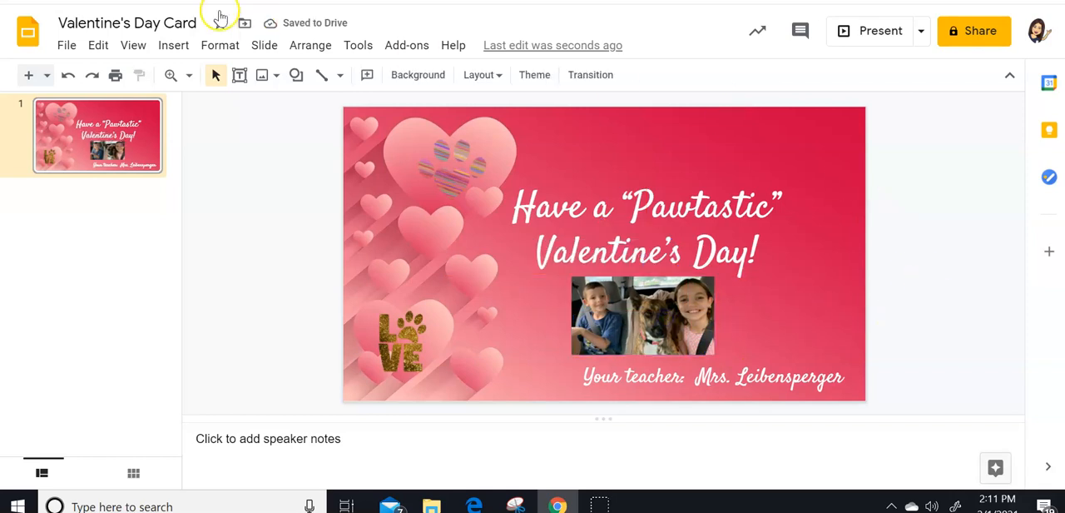
- Insert the photo misha3.jpg from the computer's Desktop onto the slide
left_click(173, 45)
mouse_move(199, 73)
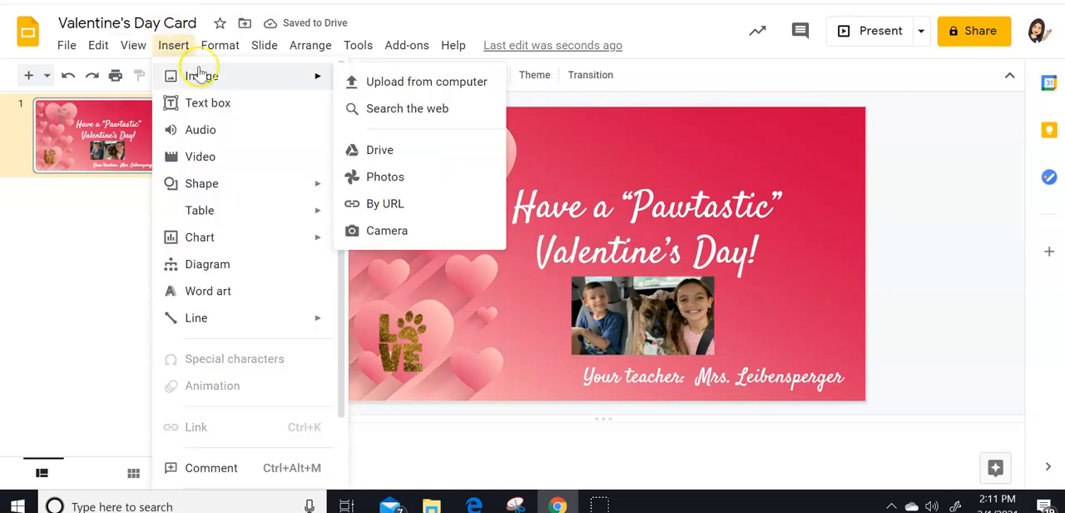
left_click(380, 81)
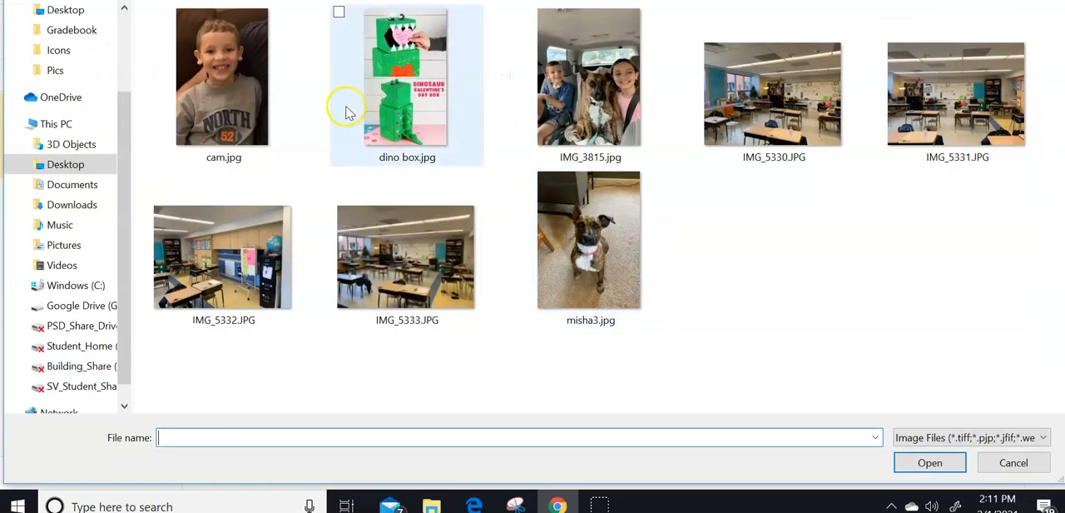
left_click(565, 250)
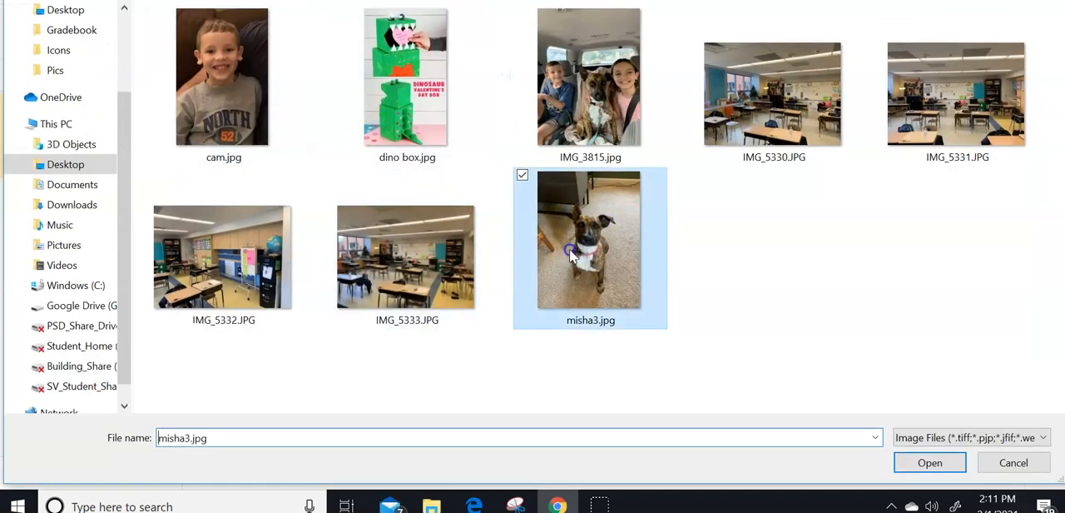
left_click(929, 463)
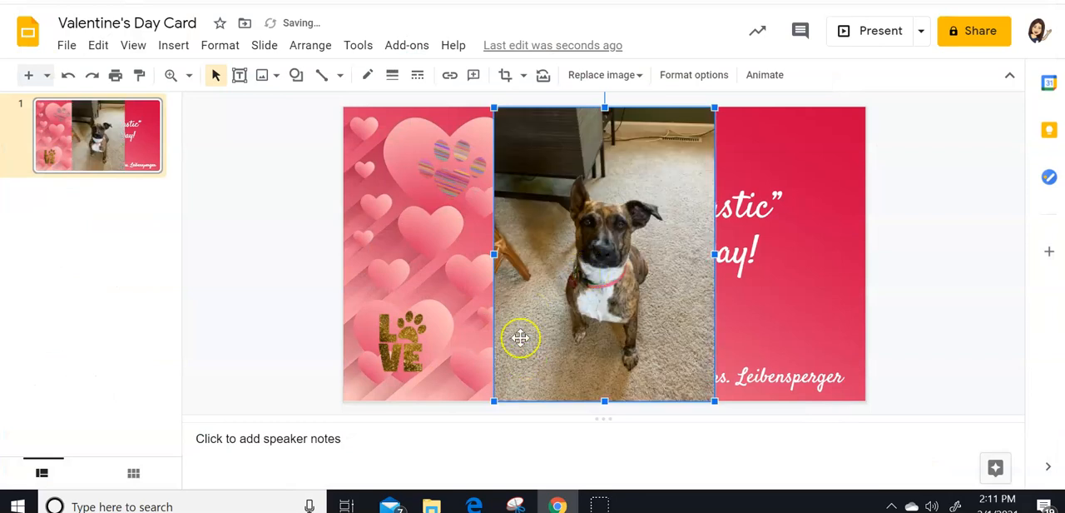
- Crop both sides of the dog photo to frame the sitting dog closely
right_click(621, 188)
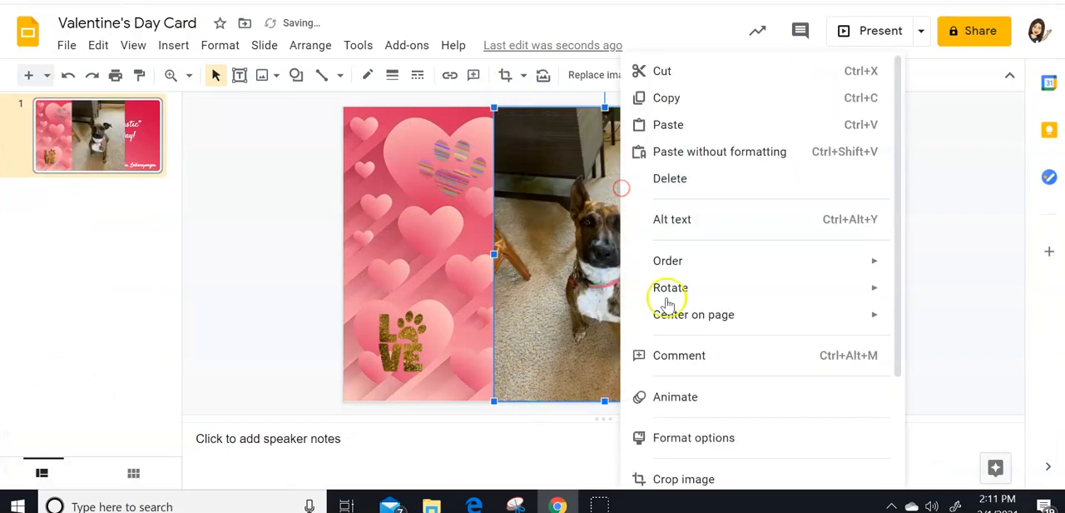
left_click(718, 477)
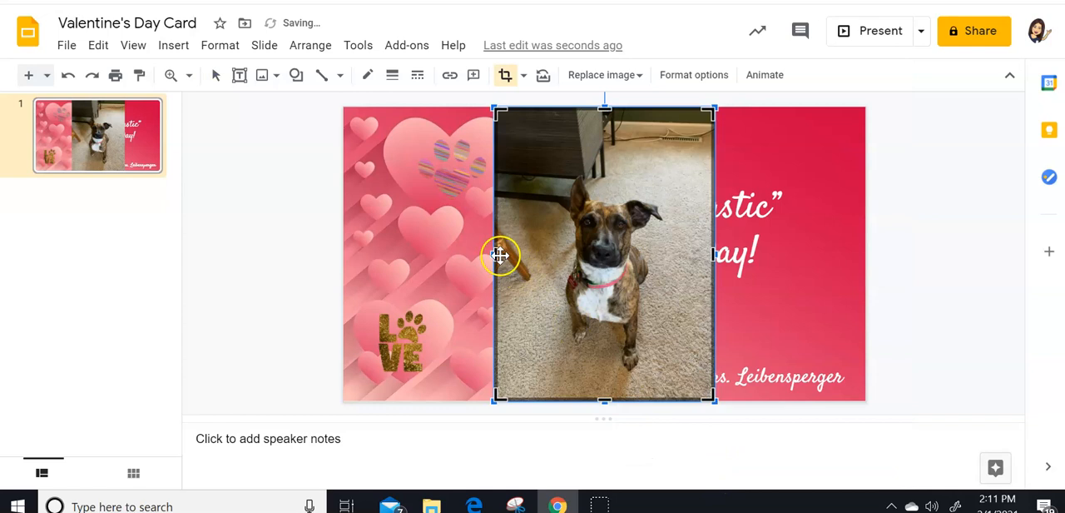
left_click_drag(497, 252, 552, 260)
left_click_drag(713, 254, 668, 250)
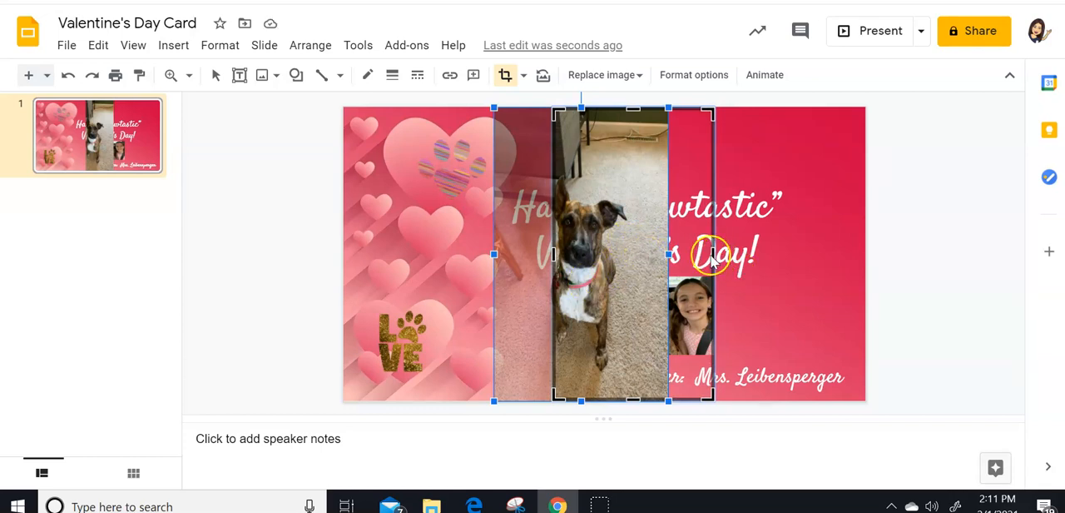
left_click(847, 283)
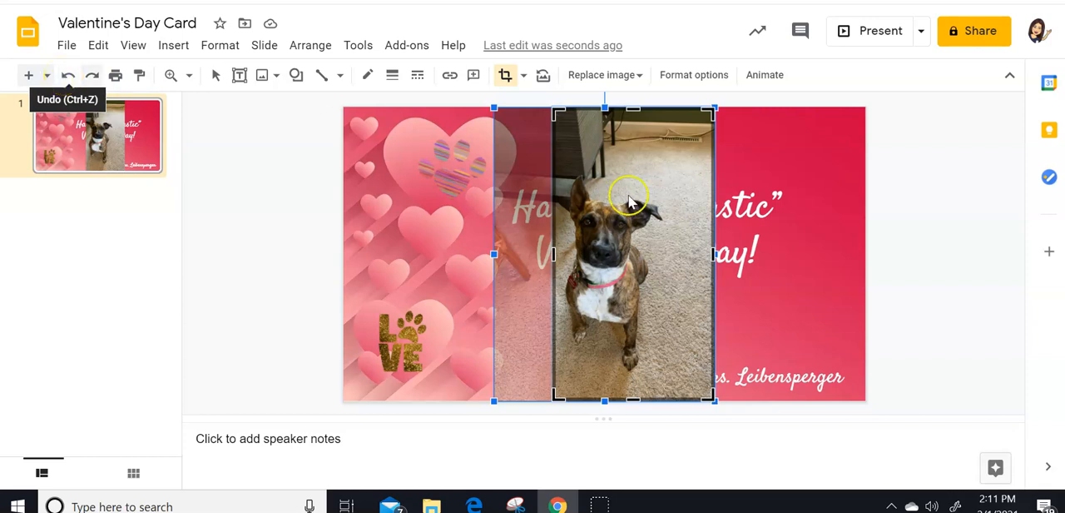
left_click_drag(722, 262, 668, 252)
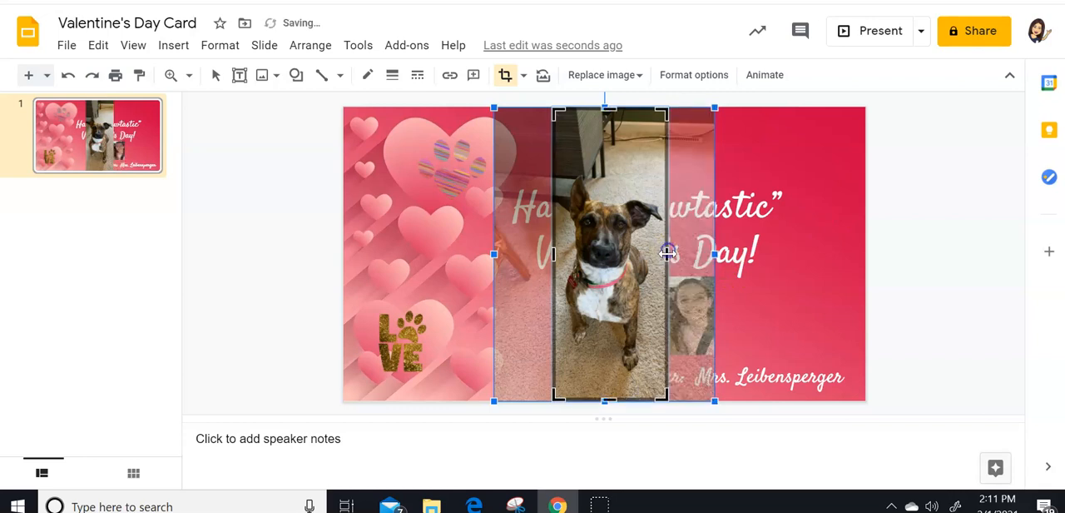
- Crop the top and bottom of the dog photo to just above the ears and just below the paws
left_click_drag(608, 111, 609, 168)
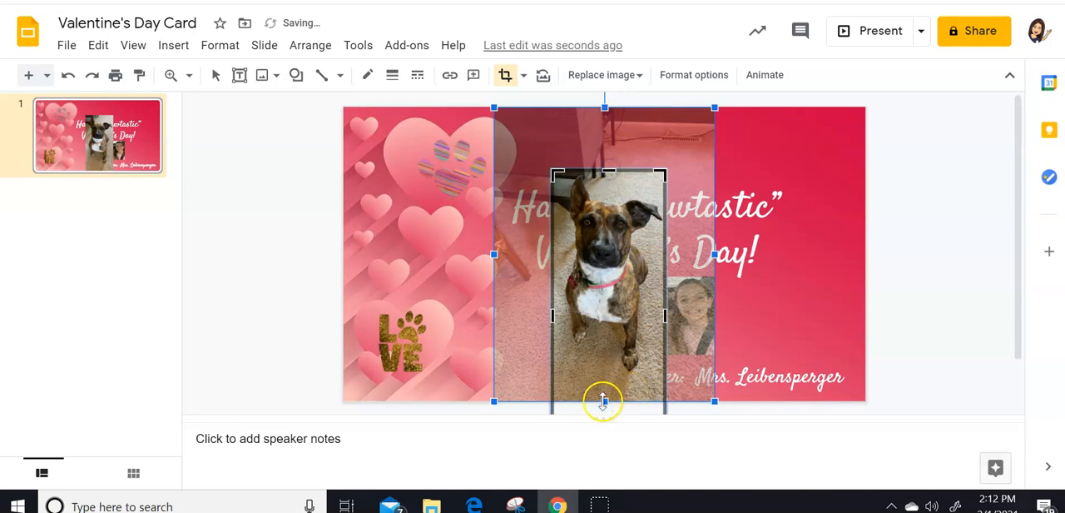
left_click_drag(604, 400, 606, 376)
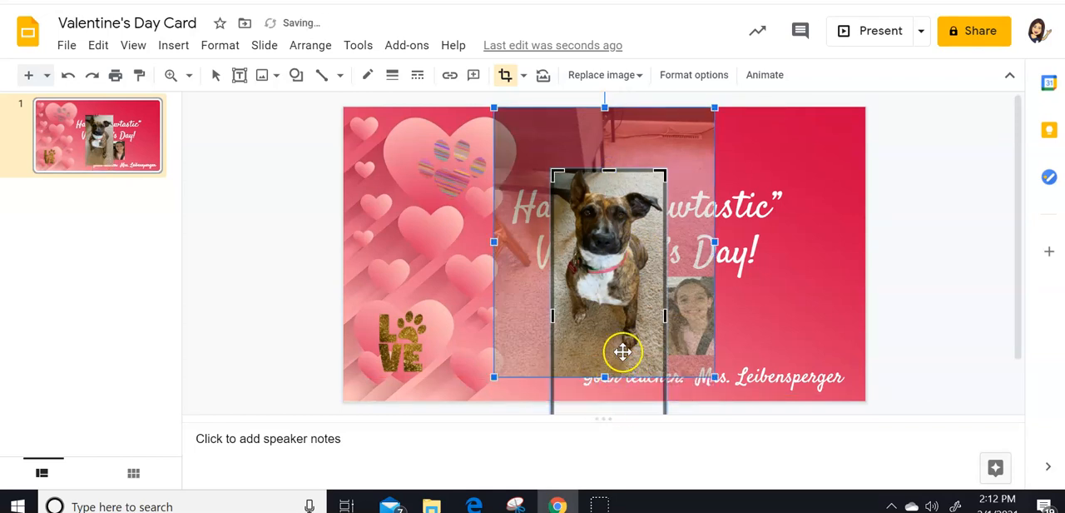
scroll(624, 349, "down", 2)
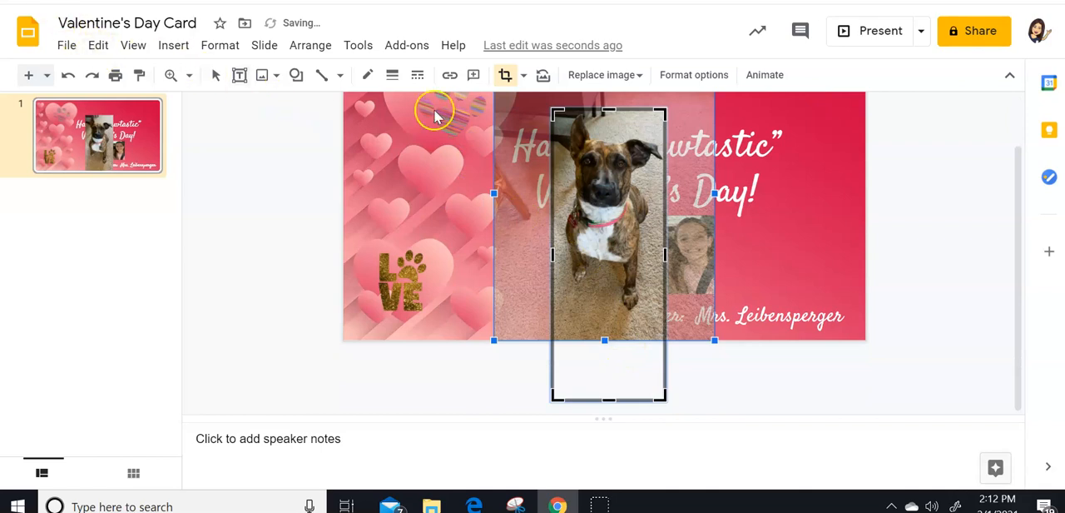
left_click_drag(610, 400, 619, 316)
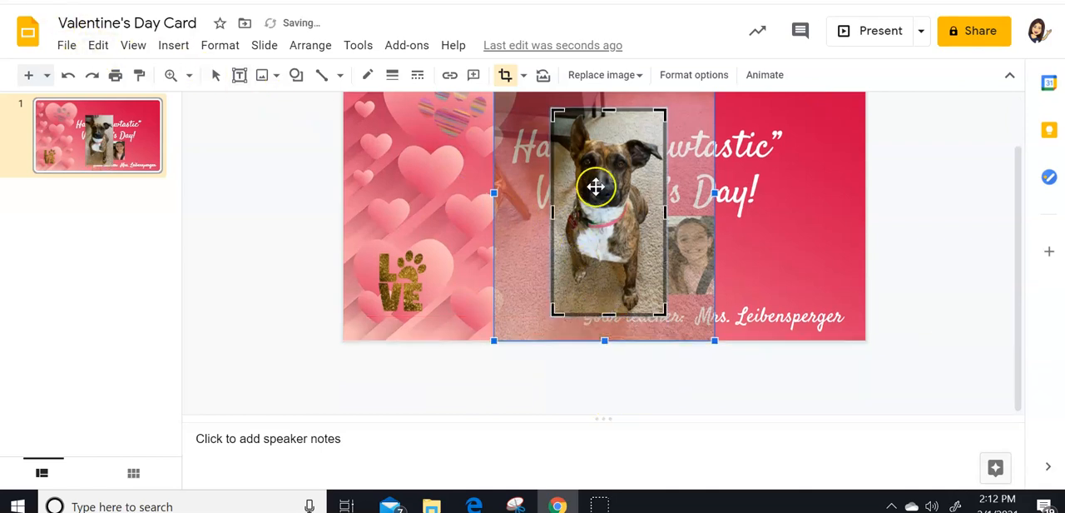
scroll(499, 225, "up", 2)
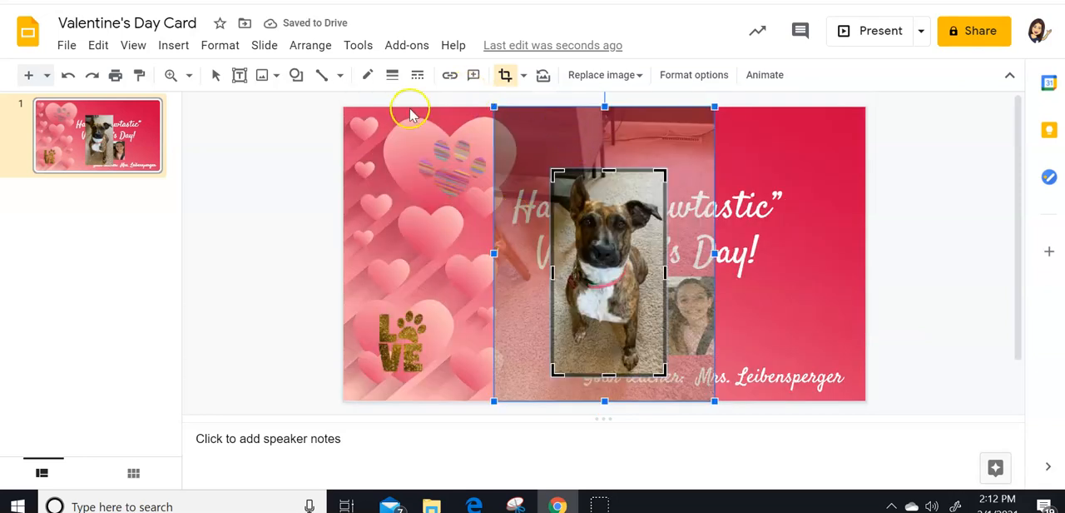
left_click(952, 225)
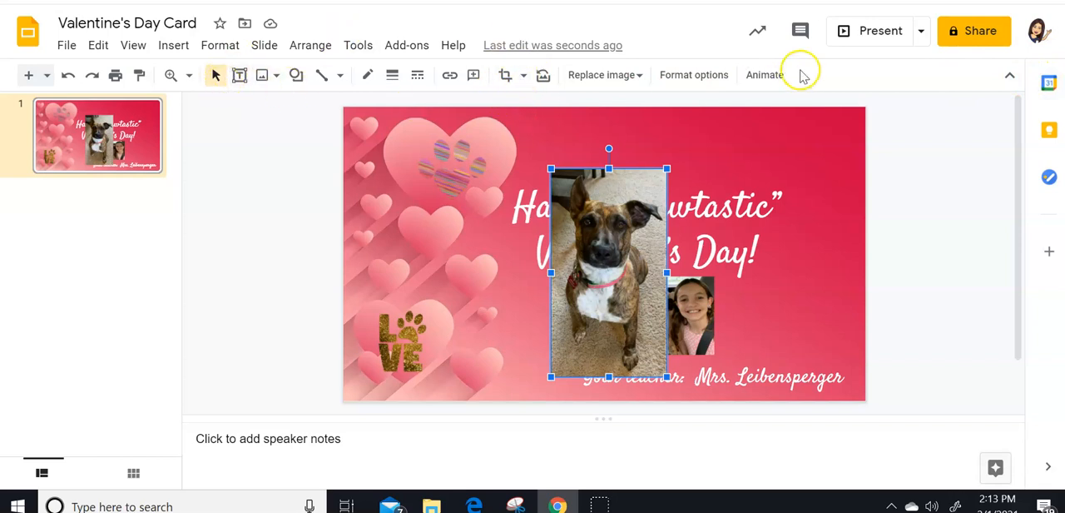
left_click(1011, 75)
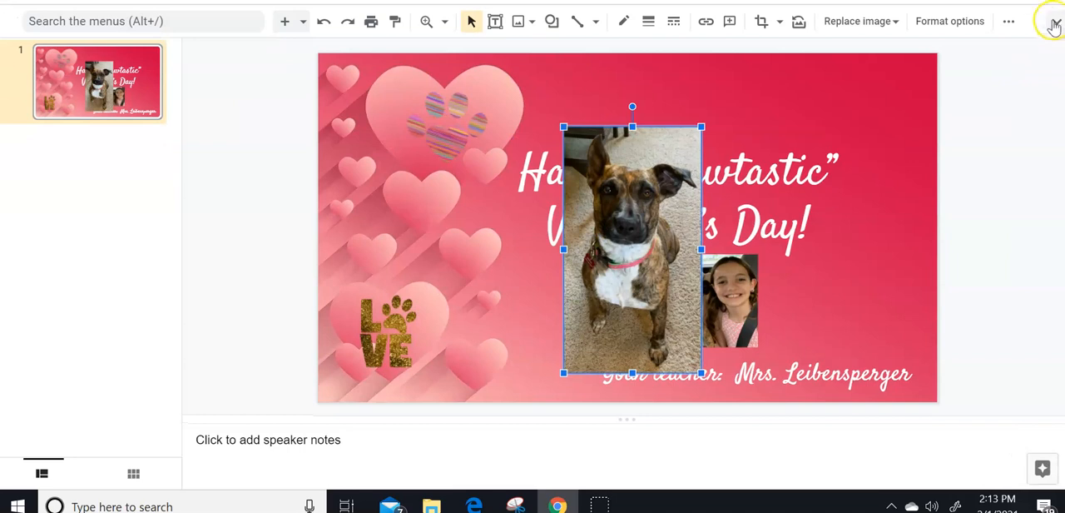
left_click(1053, 25)
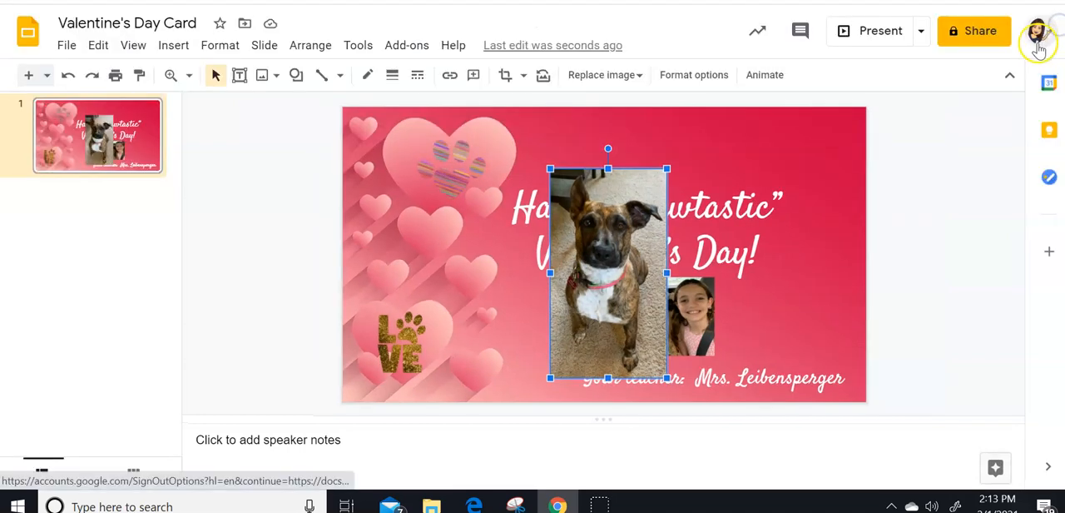
- Mask the cropped dog photo with the oval shape
left_click(522, 77)
mouse_move(607, 103)
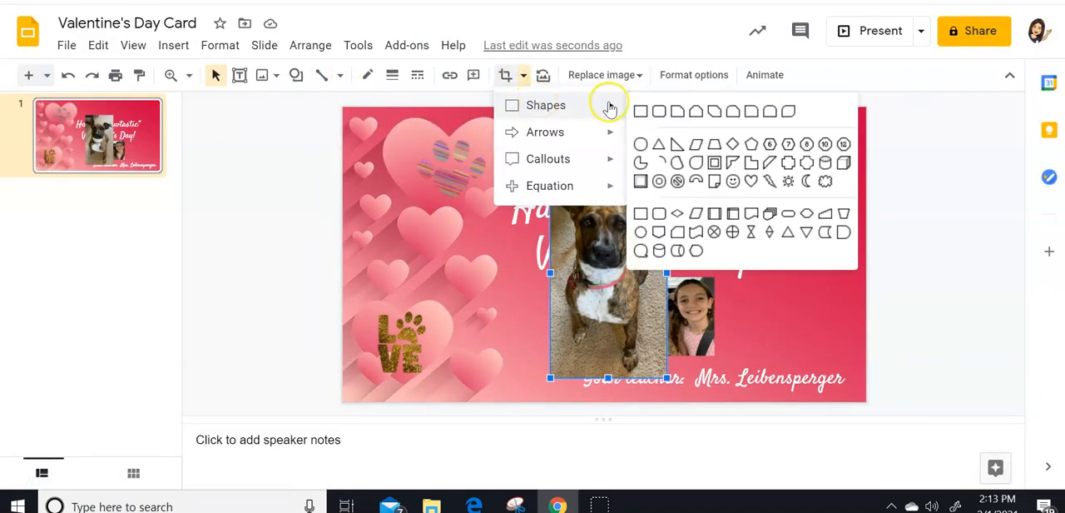
left_click(641, 145)
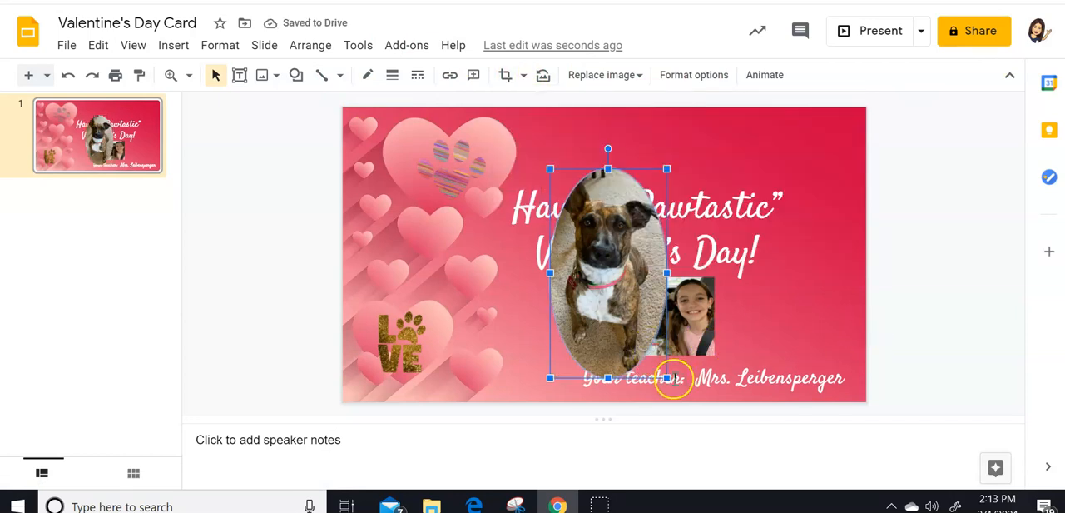
- Shrink the oval dog photo and move it beside the end of the greeting's first line
left_click_drag(613, 295, 721, 285)
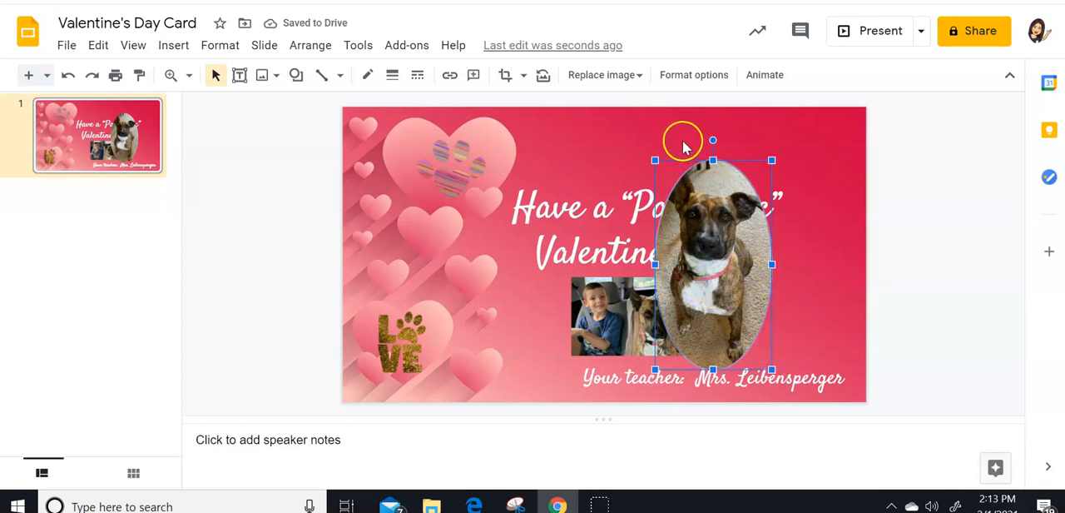
left_click_drag(655, 159, 698, 240)
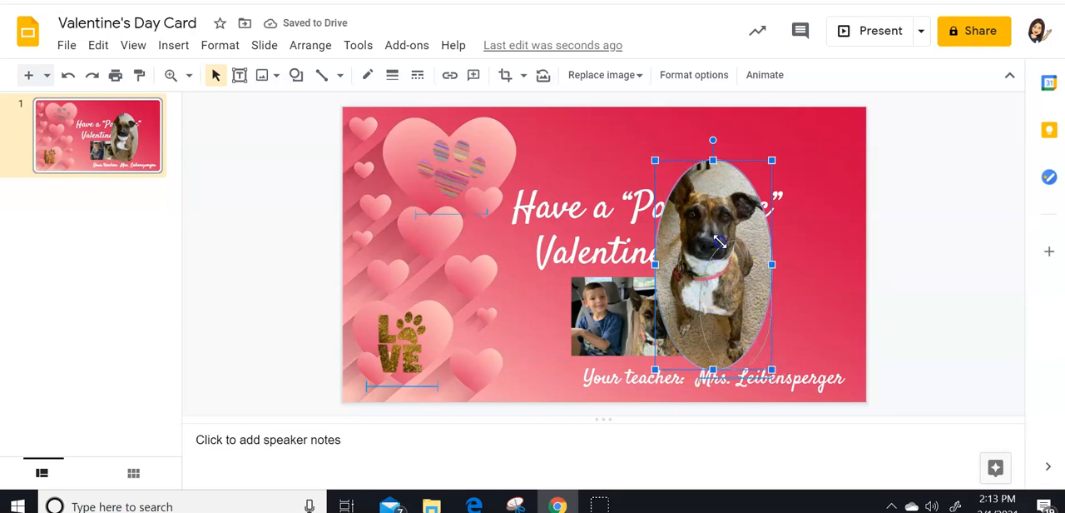
left_click_drag(742, 299, 811, 194)
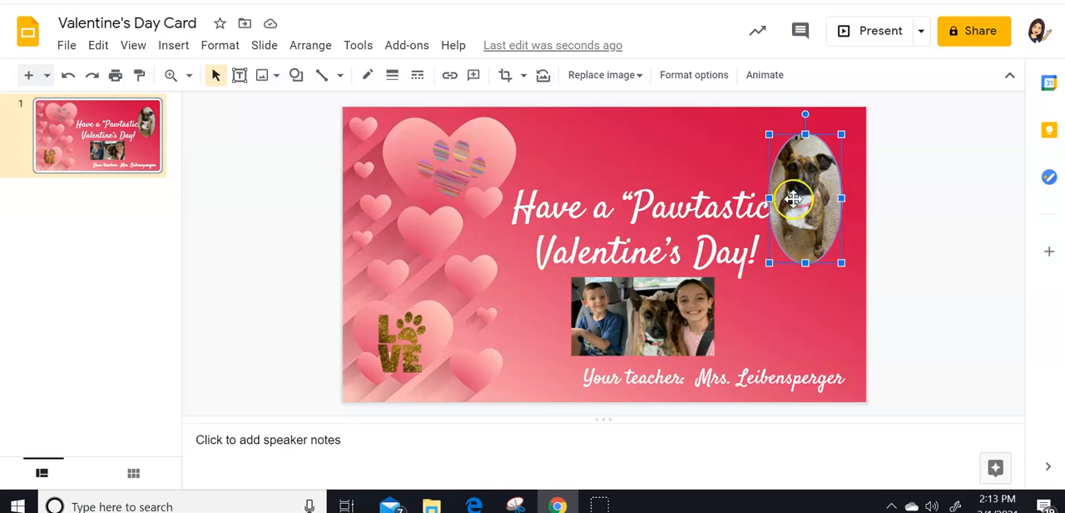
- Stretch the oval dog photo horizontally and undo the stretch
left_click_drag(770, 200, 670, 203)
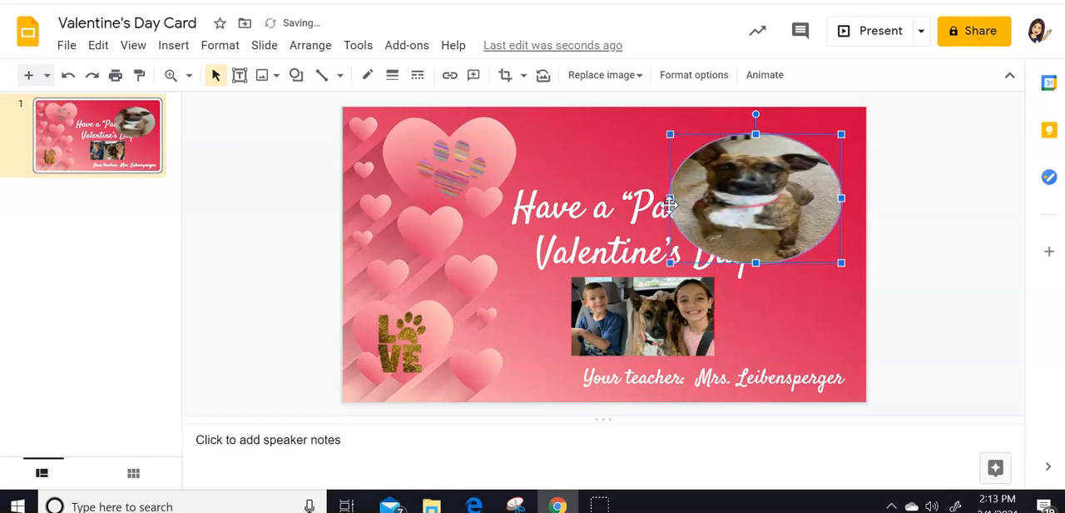
key("ctrl+z")
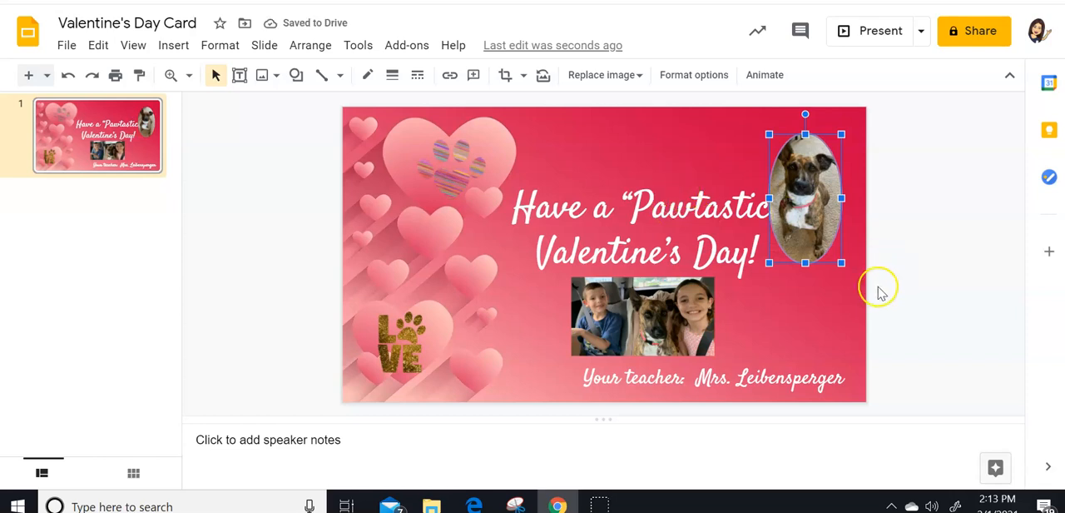
- Shrink the oval dog photo further and place it in the slide's upper-right corner, clear of the greeting
left_click_drag(832, 250, 828, 240)
left_click_drag(805, 200, 836, 179)
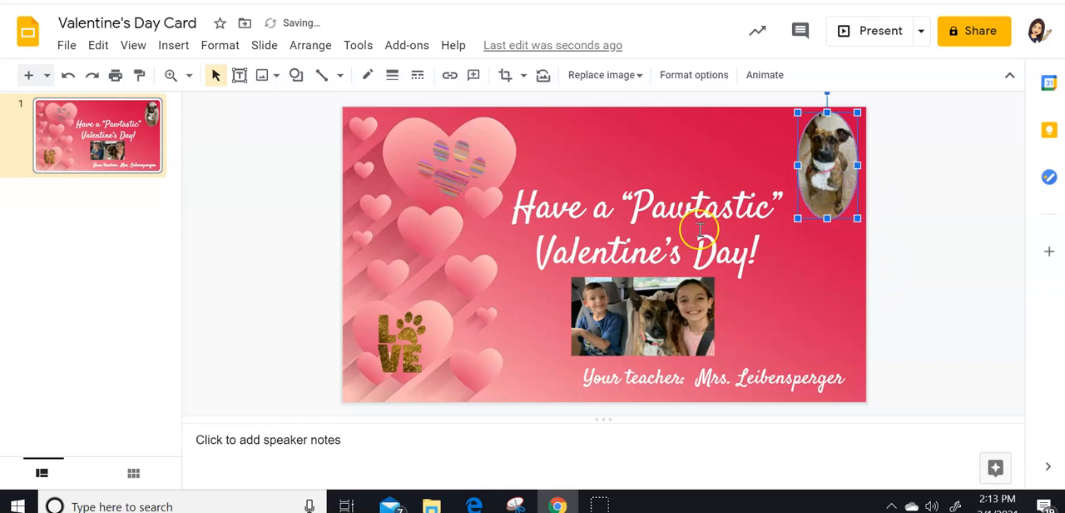
left_click(947, 208)
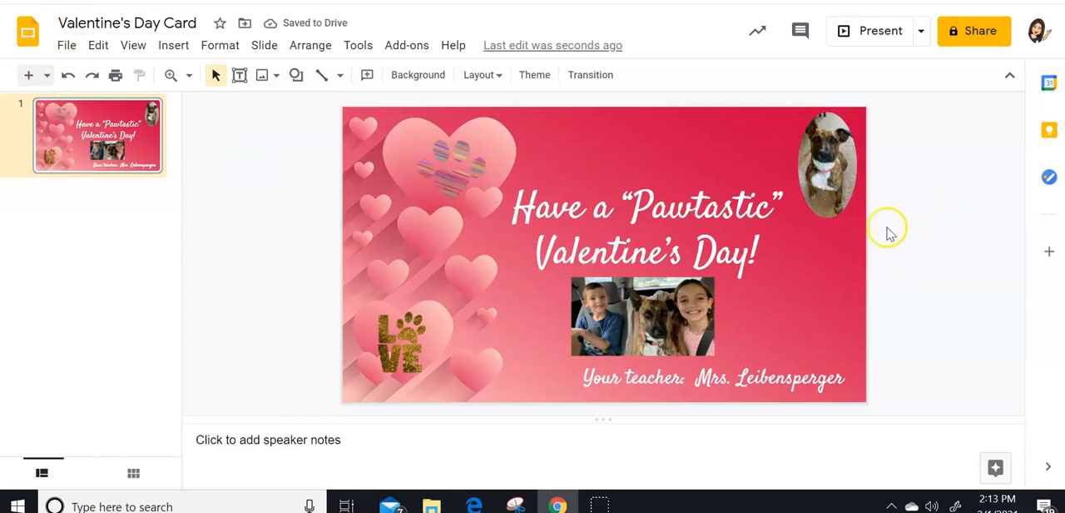
- Search the web for "school clipart black and white" images to insert
left_click(172, 46)
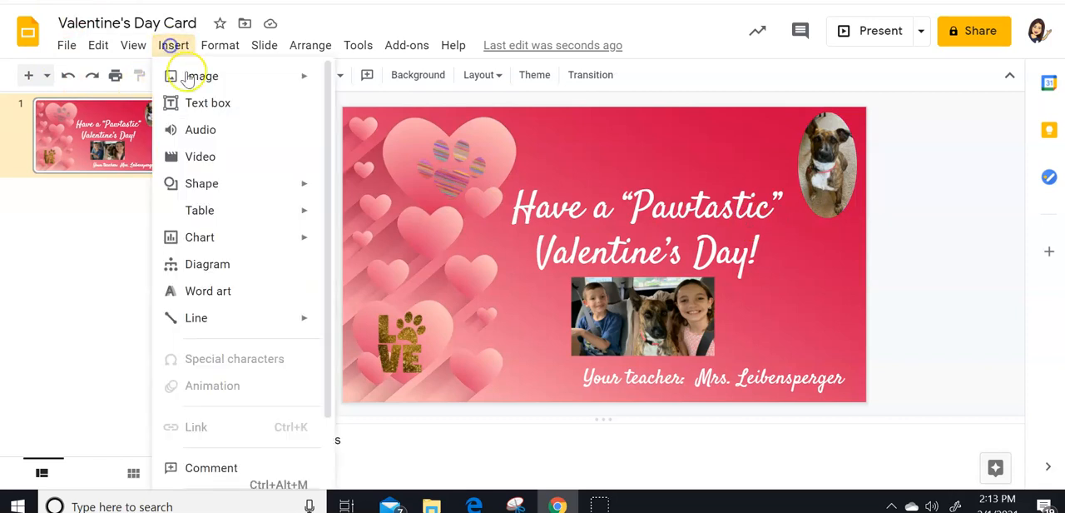
mouse_move(264, 73)
left_click(384, 110)
left_click_drag(969, 87, 721, 95)
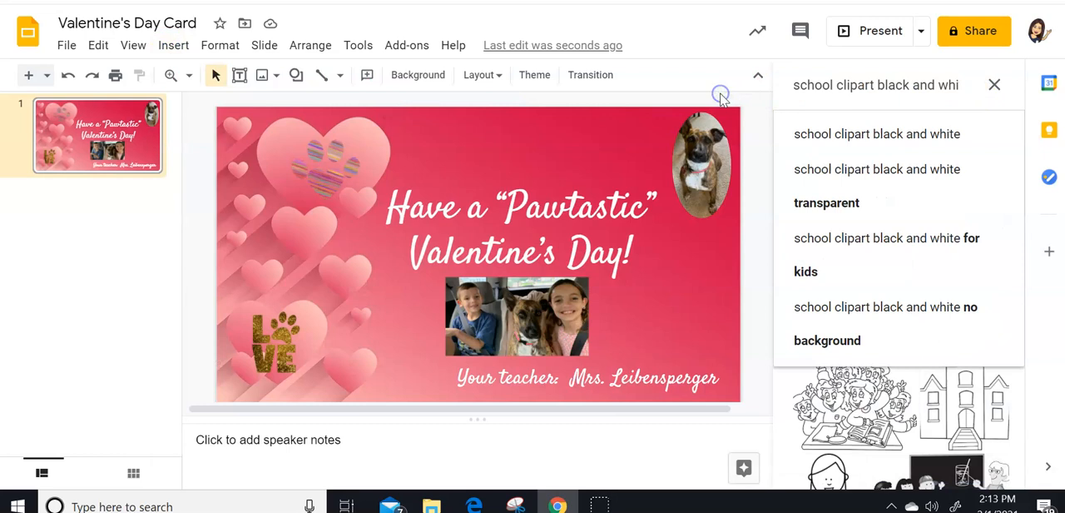
left_click(813, 101)
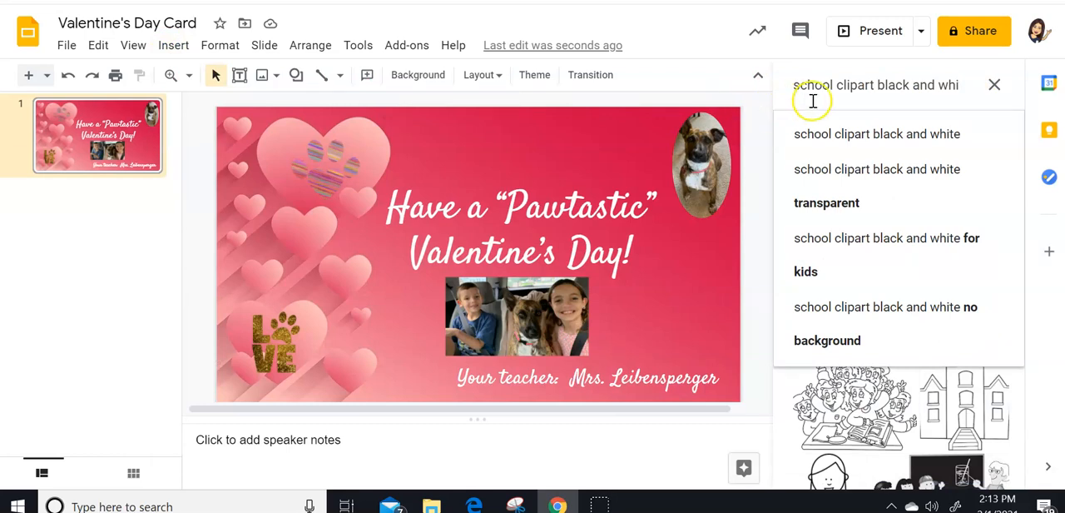
- Shorten the image search to "school clipart" and browse the resulting pictures
left_click(935, 84)
key("BackSpace")
key("BackSpace")
key("BackSpace")
left_click(959, 85)
key("BackSpace")
key("BackSpace")
key("BackSpace")
key("BackSpace")
key("BackSpace")
key("BackSpace")
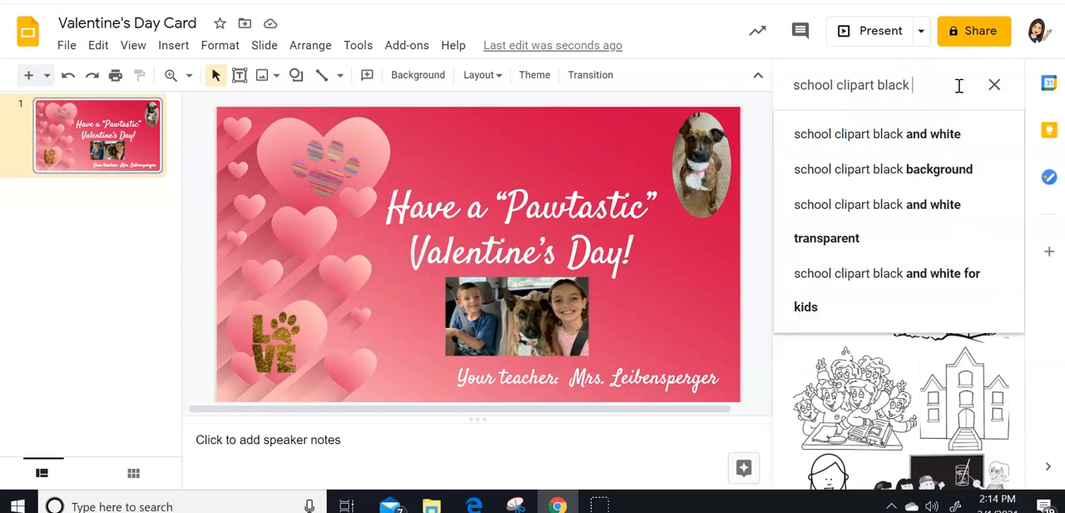
key("BackSpace")
key("BackSpace")
key("BackSpace")
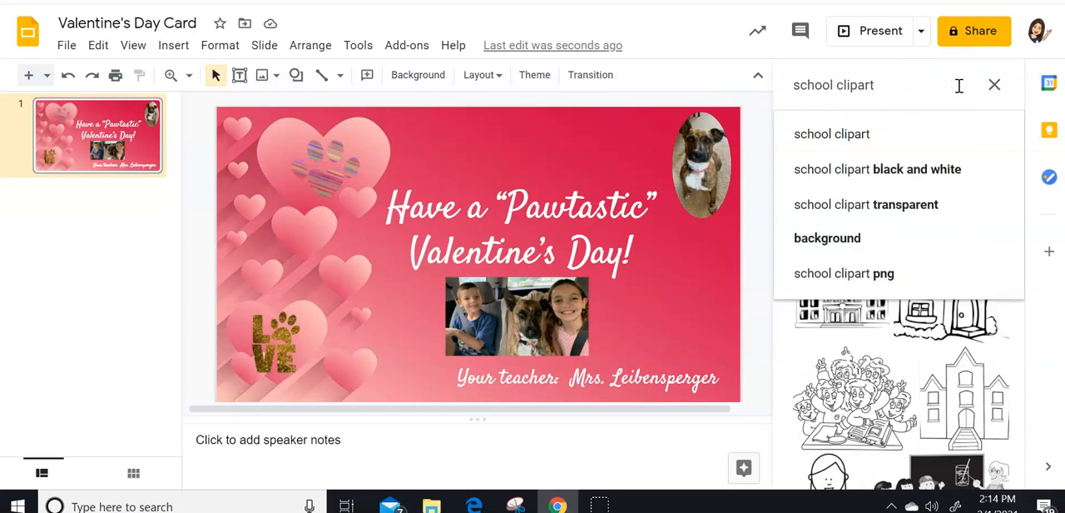
key("Return")
scroll(978, 240, "down", 2)
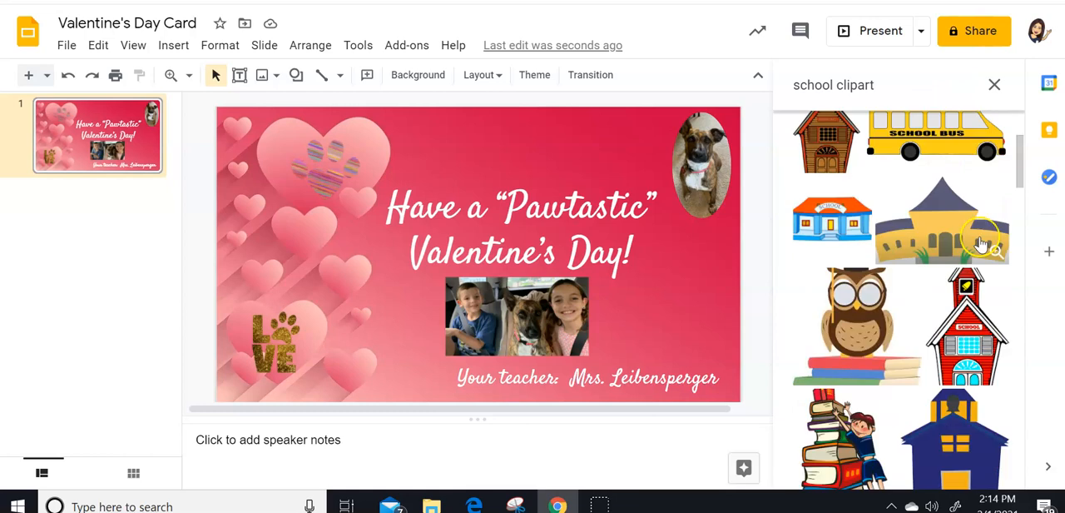
scroll(981, 242, "down", 8)
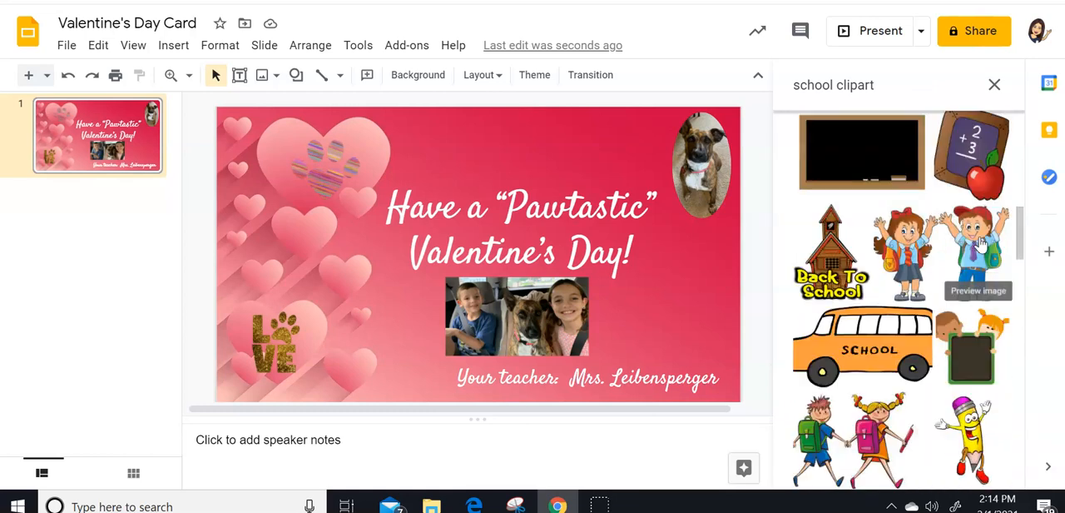
- Try to insert the clipart of a small chalkboard with a red apple from the image results into the slide
left_click(970, 152)
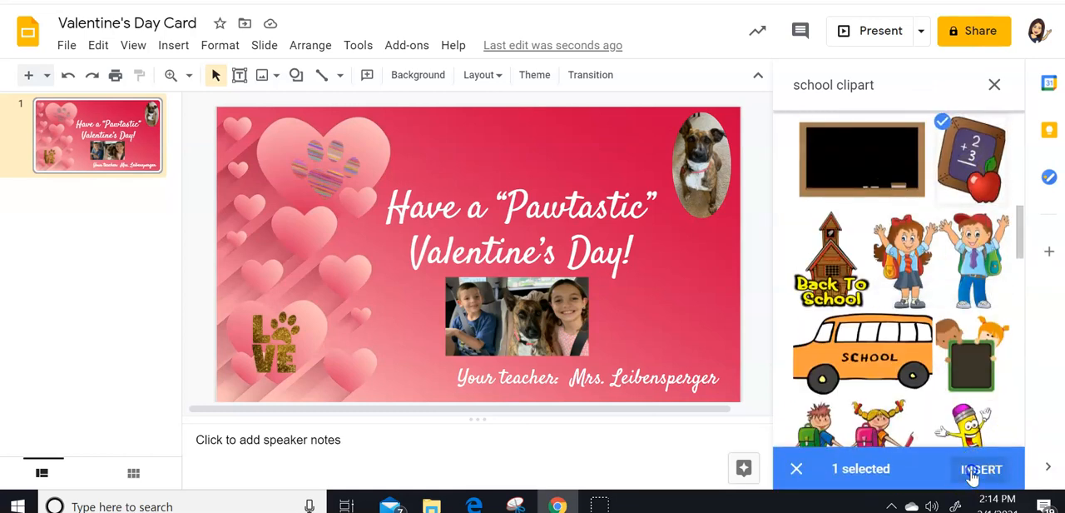
left_click(981, 469)
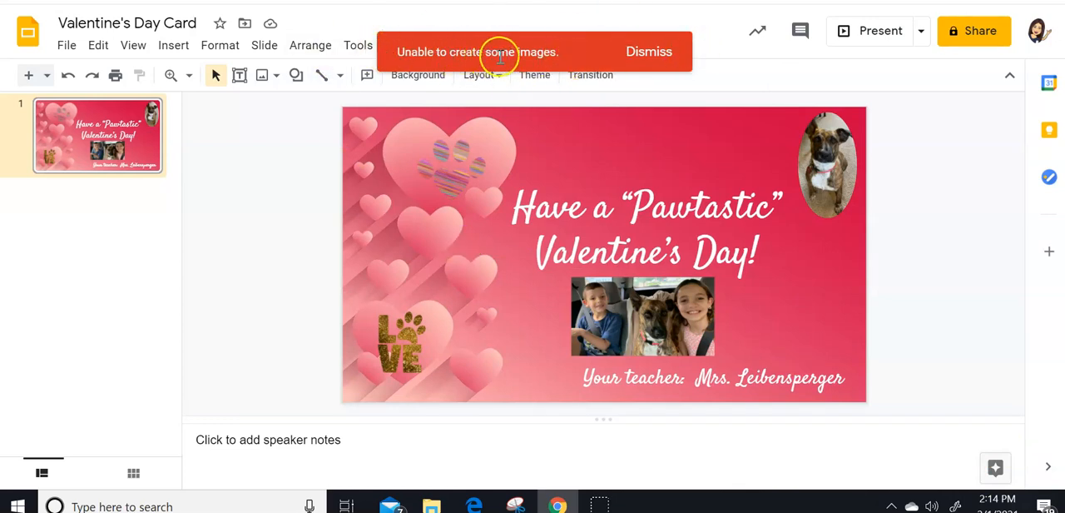
left_click(647, 54)
- Reopen the web image search, search for "school clipart" again, and browse the resulting pictures
left_click(177, 46)
mouse_move(170, 75)
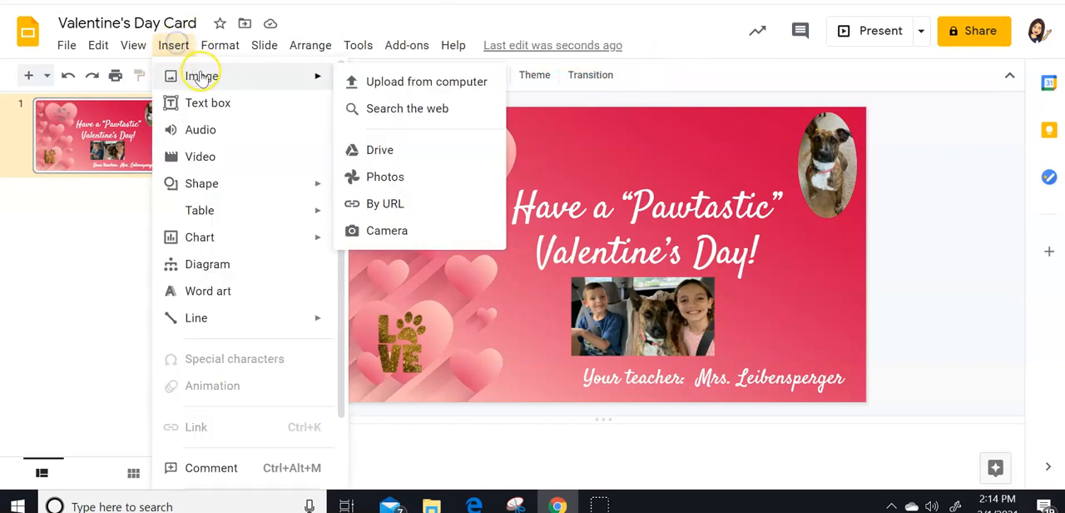
left_click(440, 109)
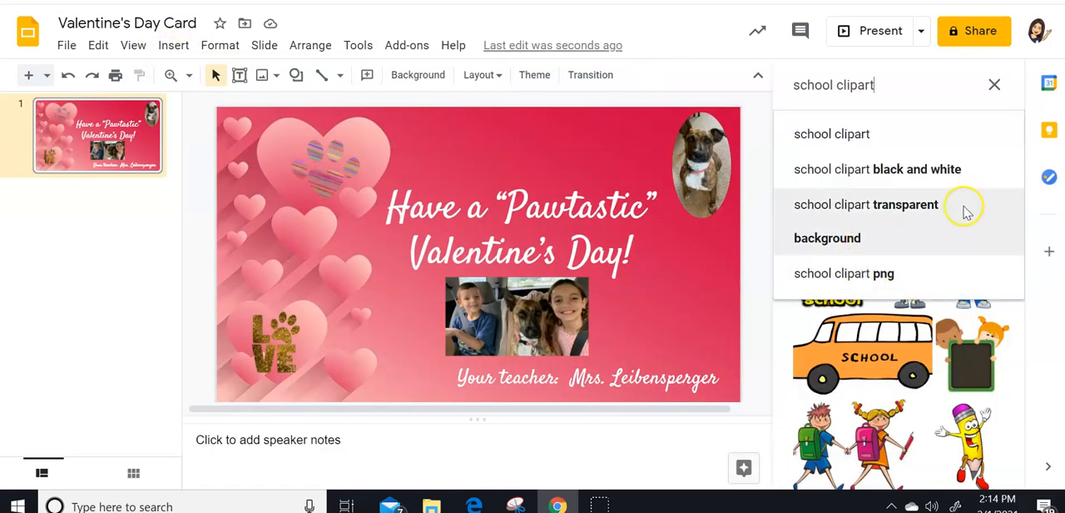
key("Return")
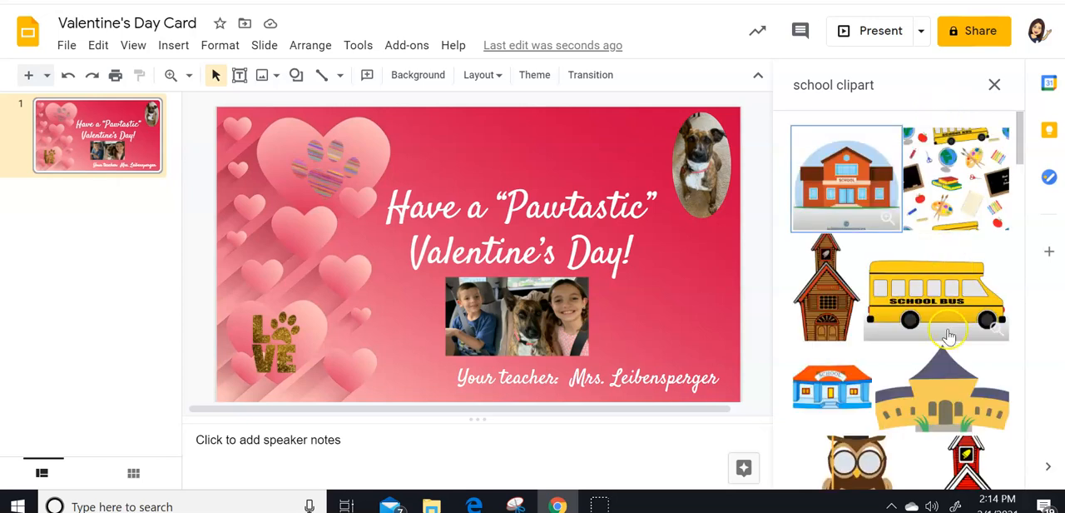
scroll(949, 335, "down", 1)
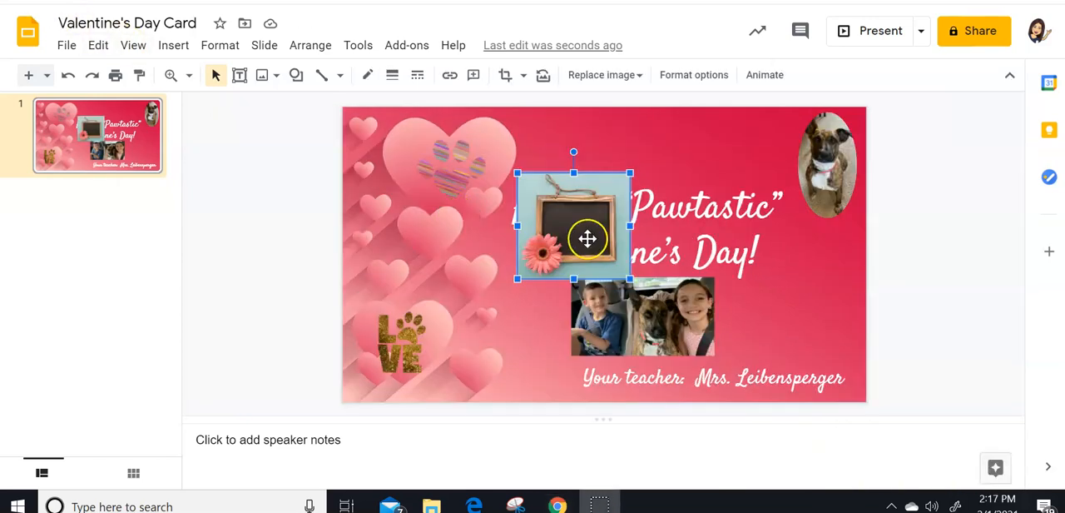
- Move the framed chalkboard picture with the pink flower over the middle of the greeting text
left_click_drag(587, 238, 616, 248)
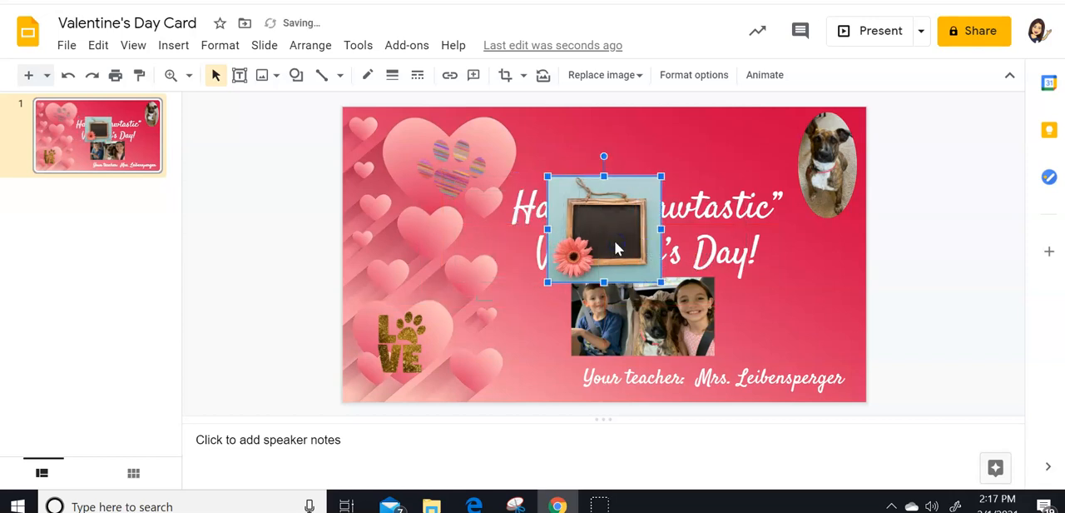